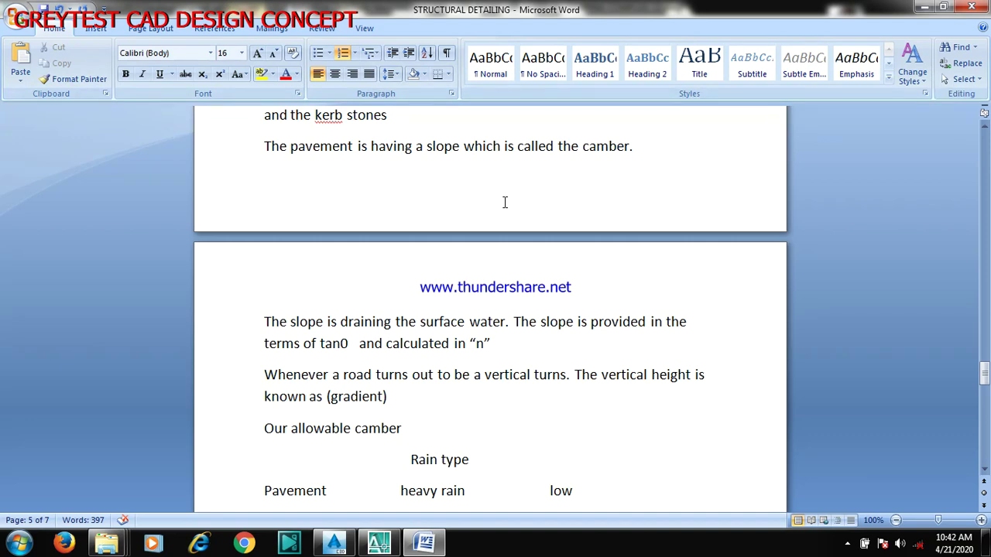
# Dismiss the Windows color scheme prompt covering the pavement slope and allowable camber notes.
pyautogui.scroll(-3, 465, 309)
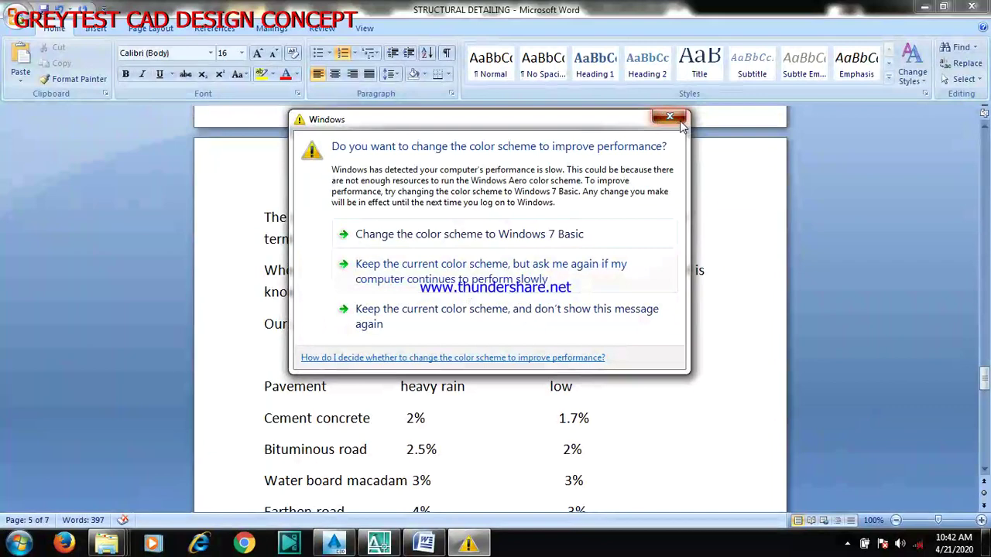
pyautogui.click(655, 116)
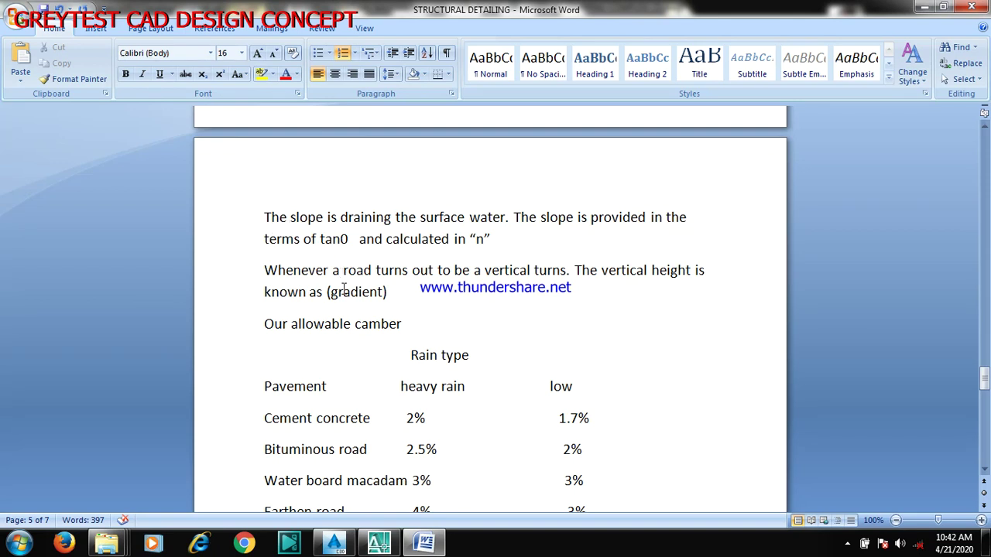
pyautogui.scroll(1, 349, 248)
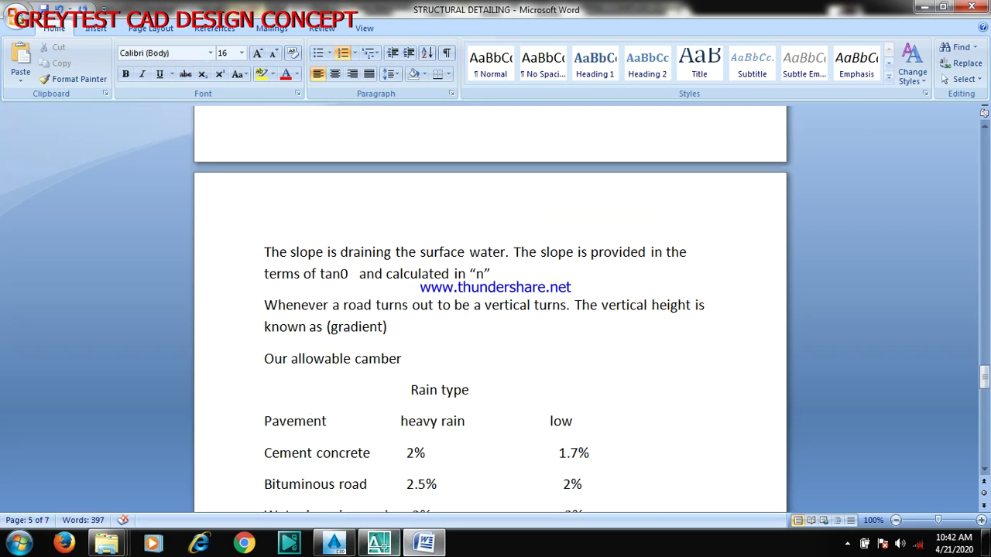
# Switch to AutoCAD and examine the triangulated and parabolic camber diagrams with their formulas.
pyautogui.click(379, 544)
pyautogui.scroll(6, 503, 271)
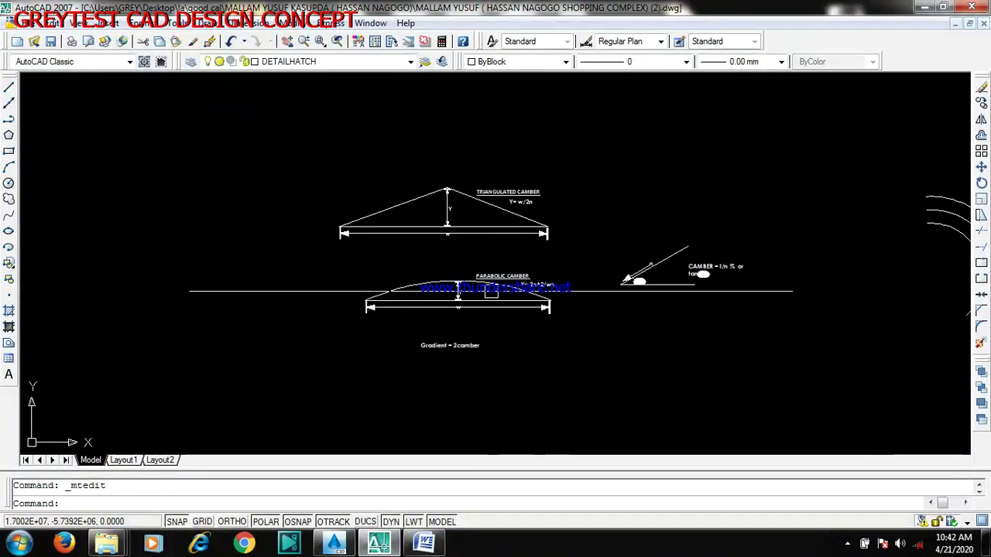
pyautogui.scroll(-4, 445, 271)
pyautogui.scroll(3, 454, 271)
pyautogui.scroll(-2, 542, 348)
pyautogui.scroll(3, 524, 243)
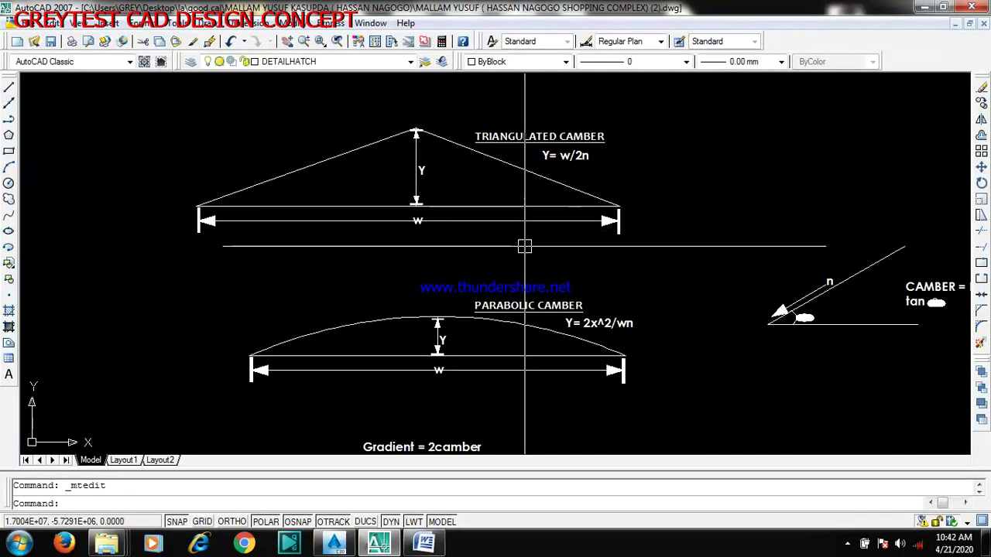
# Switch to Word and read the notes on pavement slope, surface water drainage and gradient.
pyautogui.hotkey('alt', 'Tab')
pyautogui.scroll(-6, 386, 333)
pyautogui.scroll(9, 383, 341)
pyautogui.scroll(-10, 384, 329)
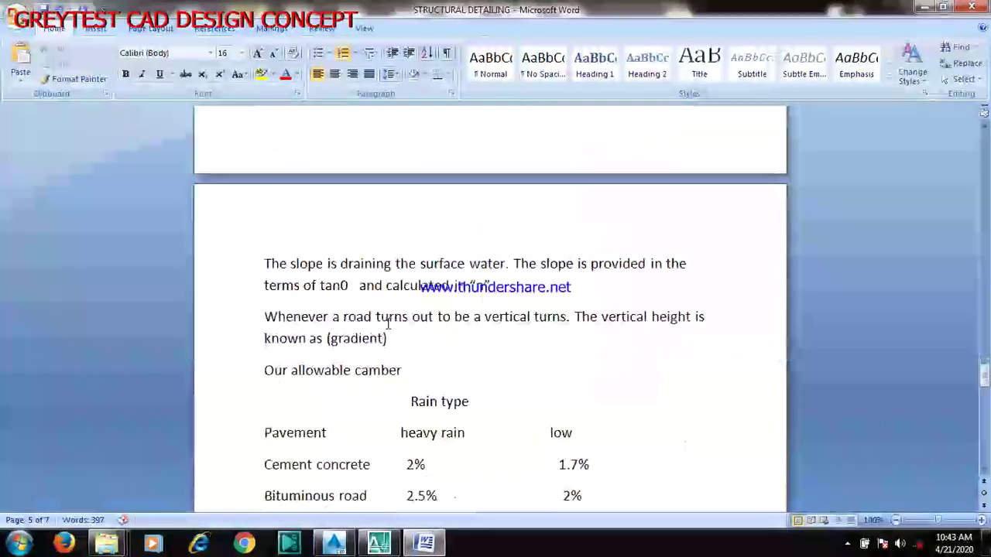
pyautogui.scroll(3, 389, 323)
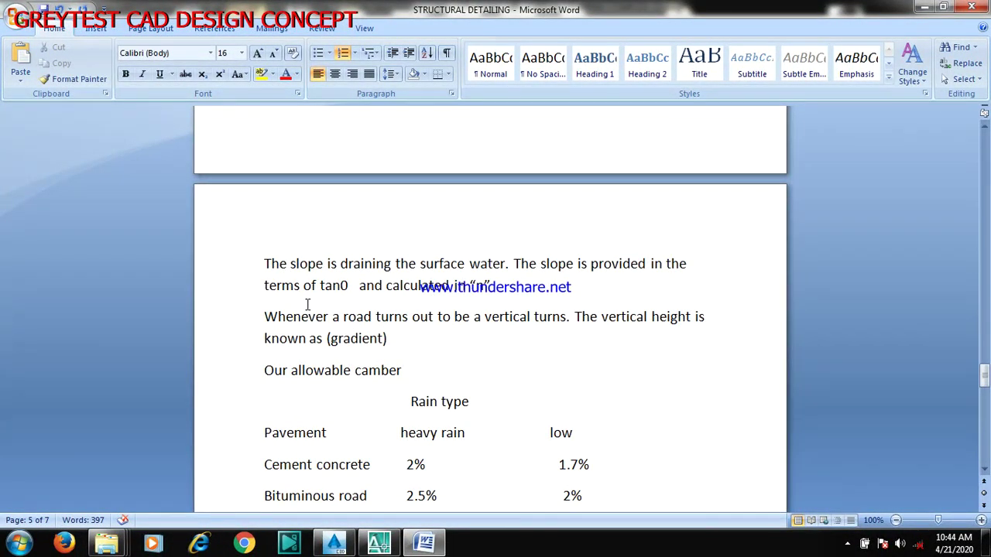
# Check the camber diagrams in AutoCAD against the slope notes, returning to the Word document.
pyautogui.click(374, 547)
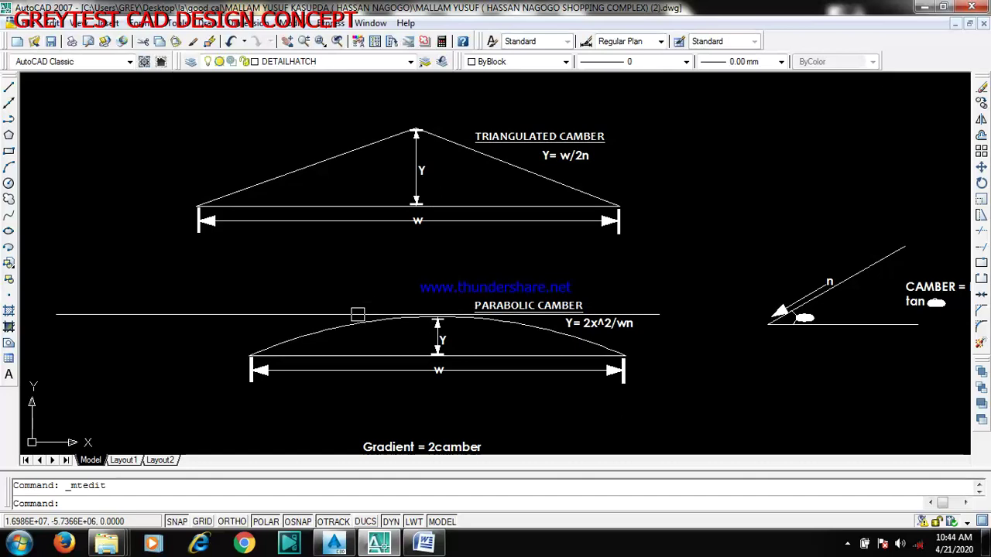
pyautogui.click(421, 547)
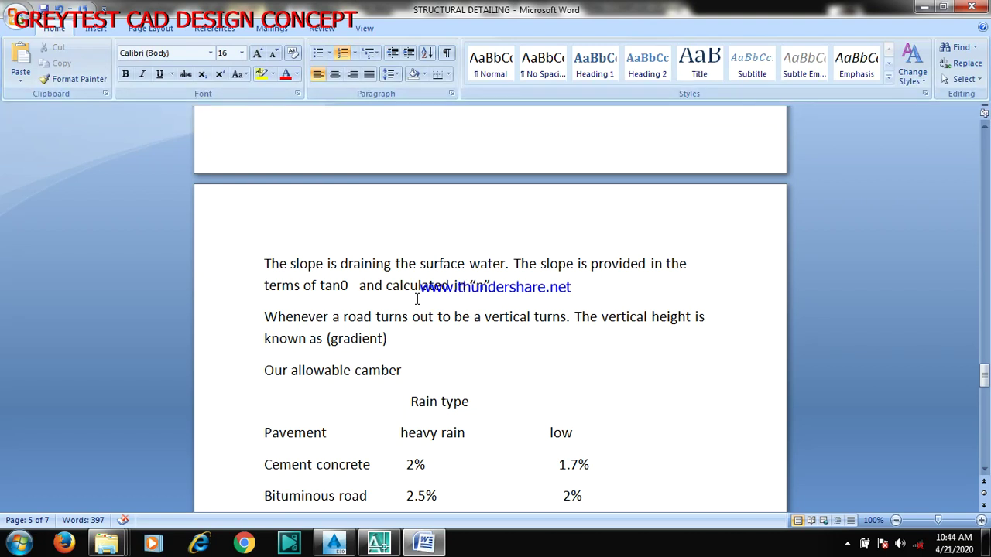
pyautogui.moveTo(428, 551)
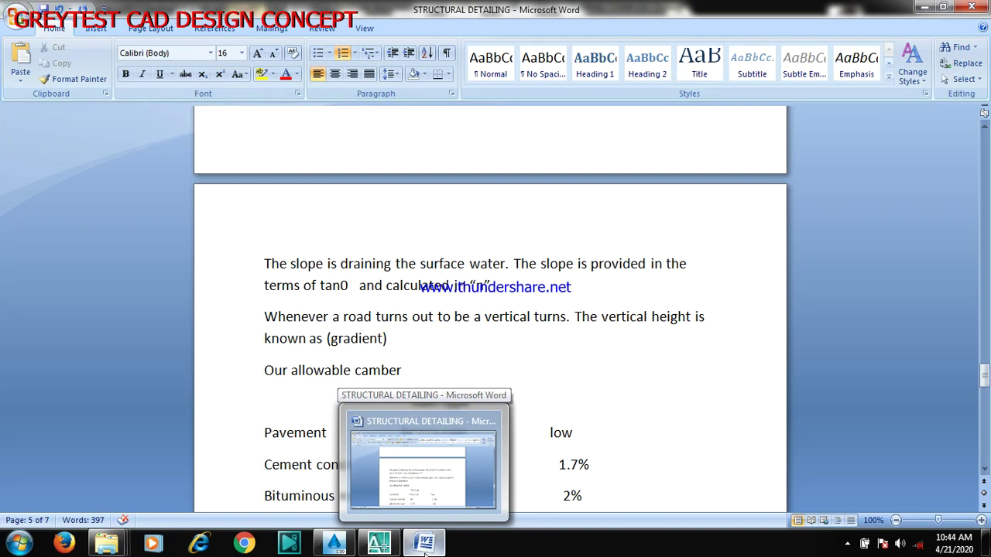
# Switch to AutoCAD and examine the curved highway diagram, its gradient note and the angle at its lower end.
pyautogui.click(379, 543)
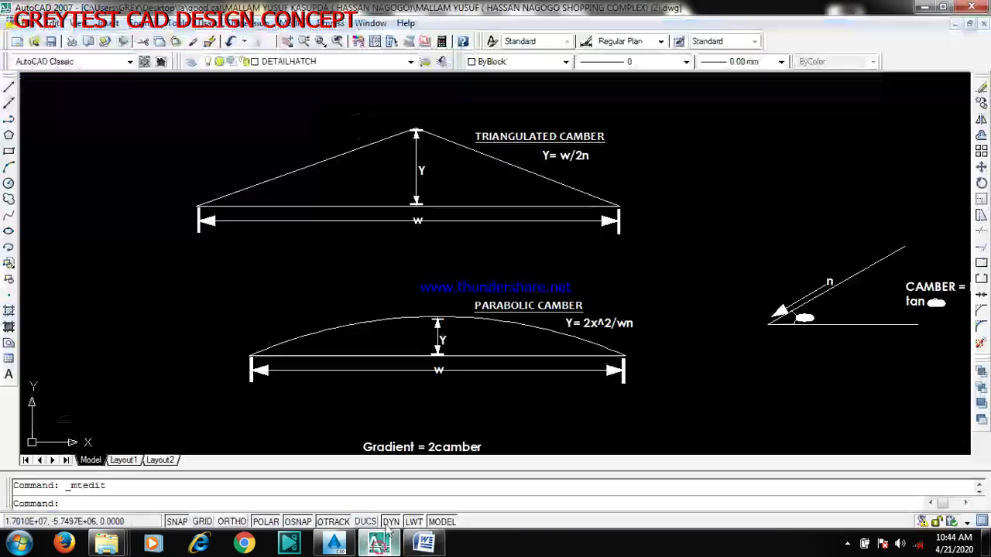
pyautogui.scroll(-8, 559, 331)
pyautogui.scroll(6, 687, 334)
pyautogui.scroll(-1, 681, 359)
pyautogui.scroll(3, 681, 359)
pyautogui.scroll(2, 736, 206)
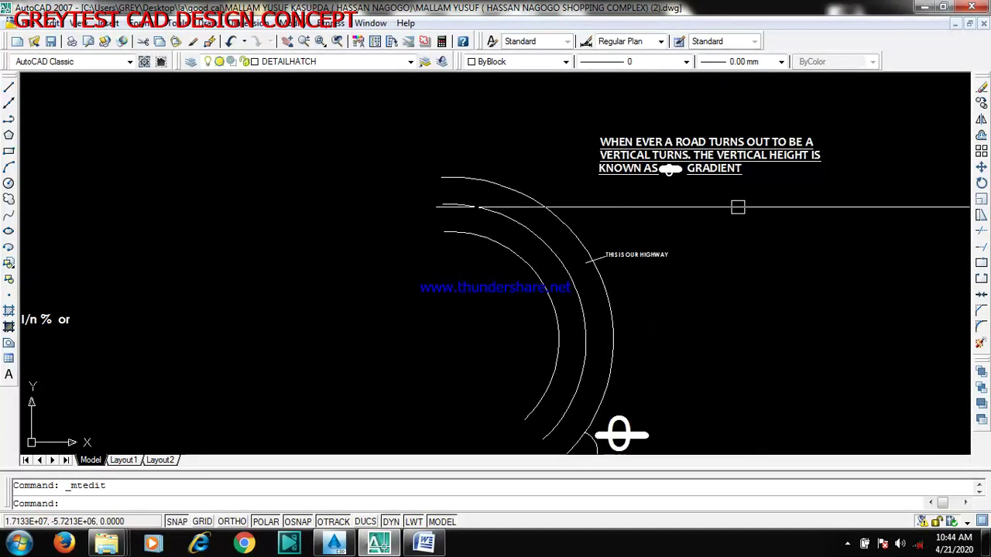
pyautogui.scroll(3, 677, 314)
pyautogui.scroll(-3, 639, 398)
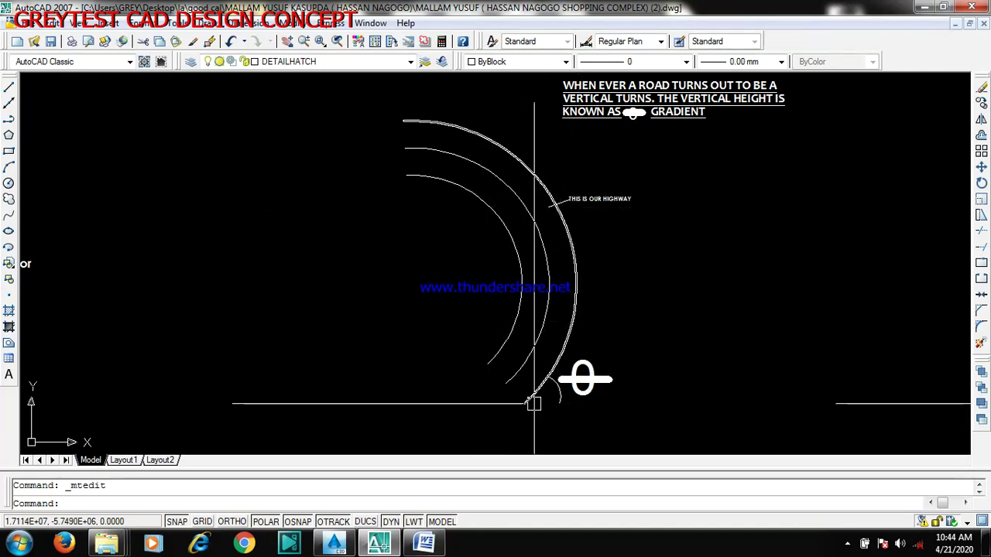
pyautogui.scroll(-1, 546, 412)
pyautogui.scroll(2, 556, 419)
pyautogui.scroll(-2, 580, 408)
pyautogui.scroll(1, 558, 387)
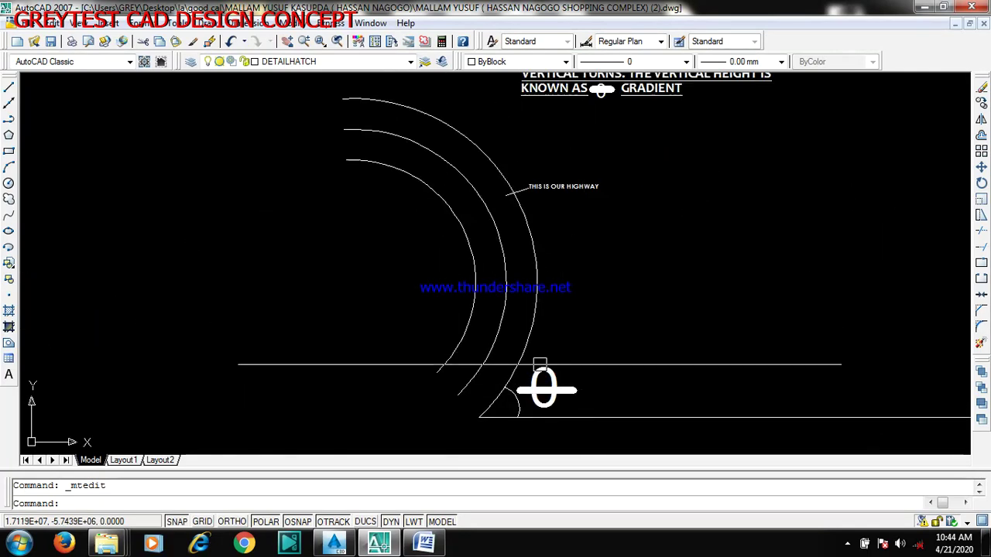
pyautogui.scroll(-3, 542, 407)
pyautogui.scroll(2, 569, 336)
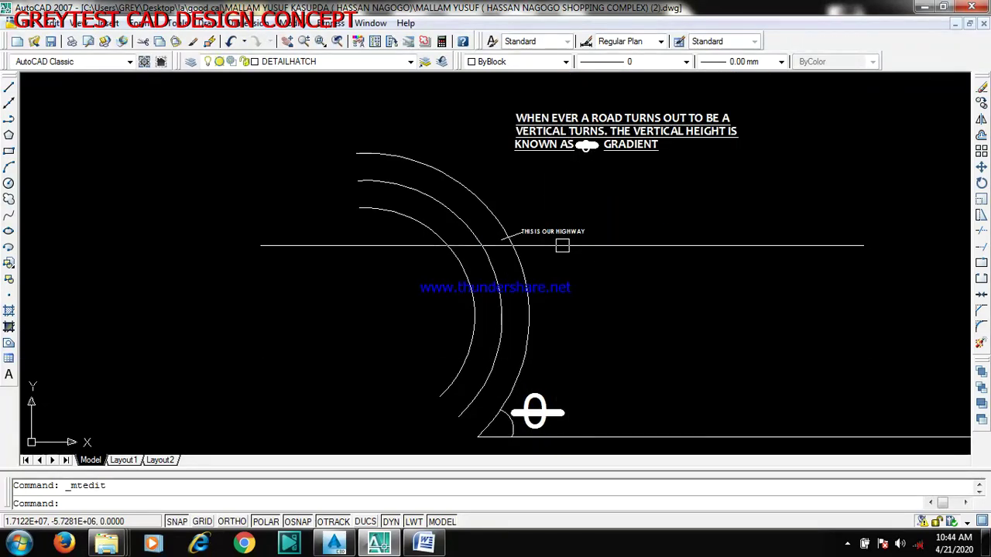
pyautogui.scroll(-2, 583, 292)
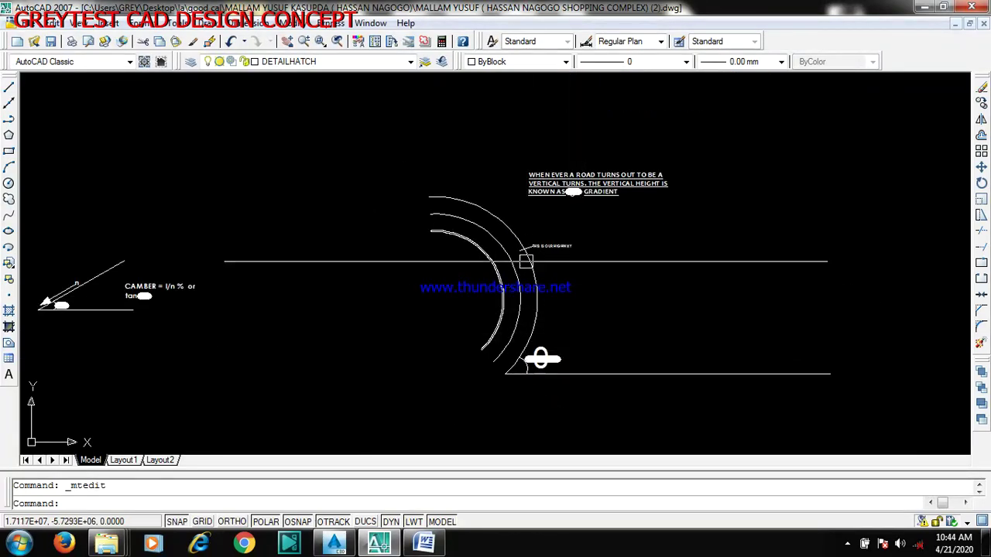
# Switch to Word and underline the Pavement, heavy rain and low header row under the allowable camber heading.
pyautogui.click(424, 543)
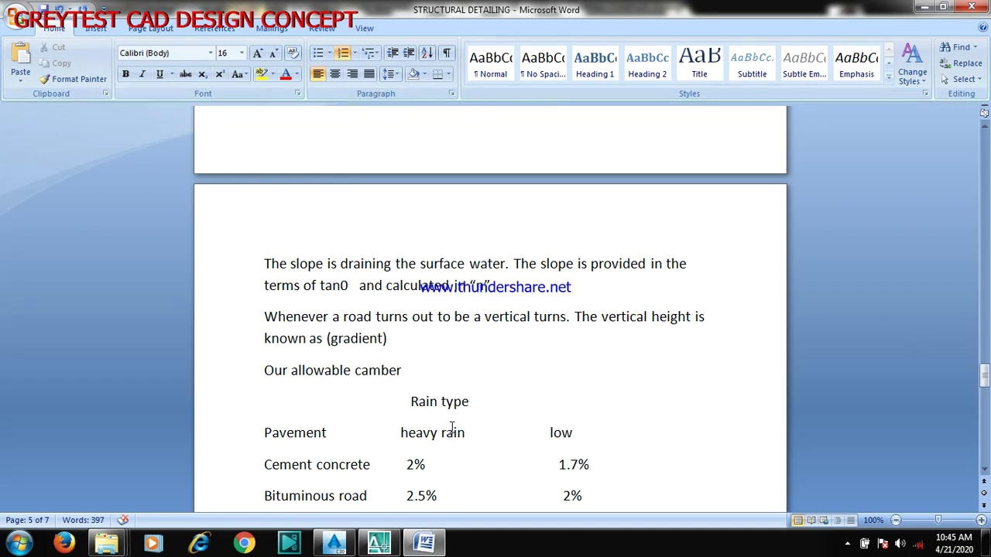
pyautogui.scroll(-3, 475, 378)
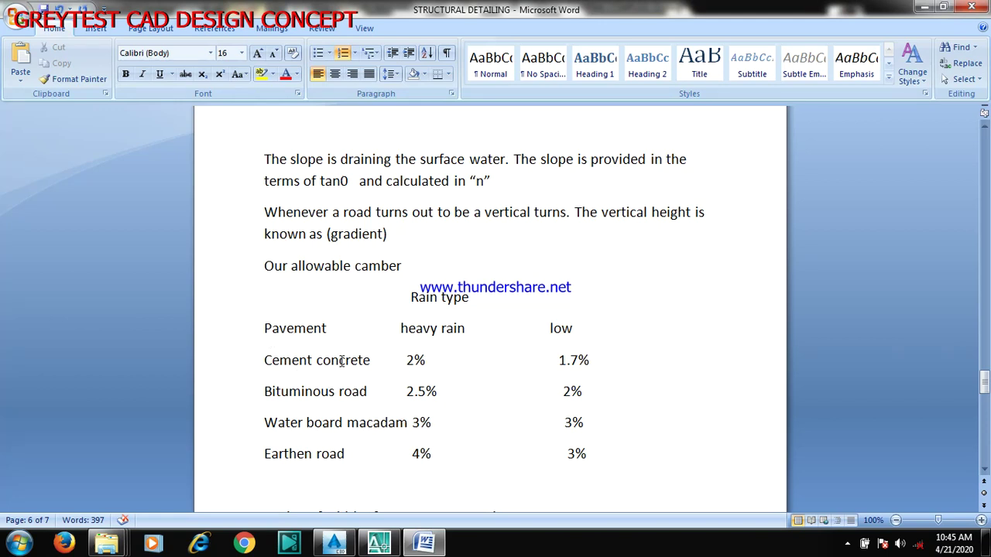
pyautogui.click(245, 328)
pyautogui.click(159, 73)
pyautogui.click(685, 305)
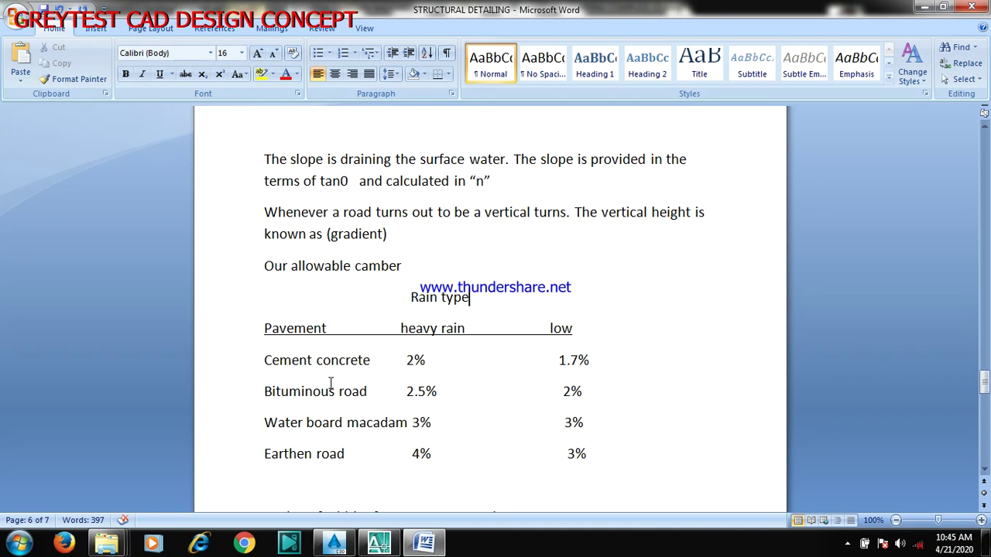
# Read the allowable camber percentages for each pavement type and the carriageway width heading below them.
pyautogui.scroll(-3, 464, 356)
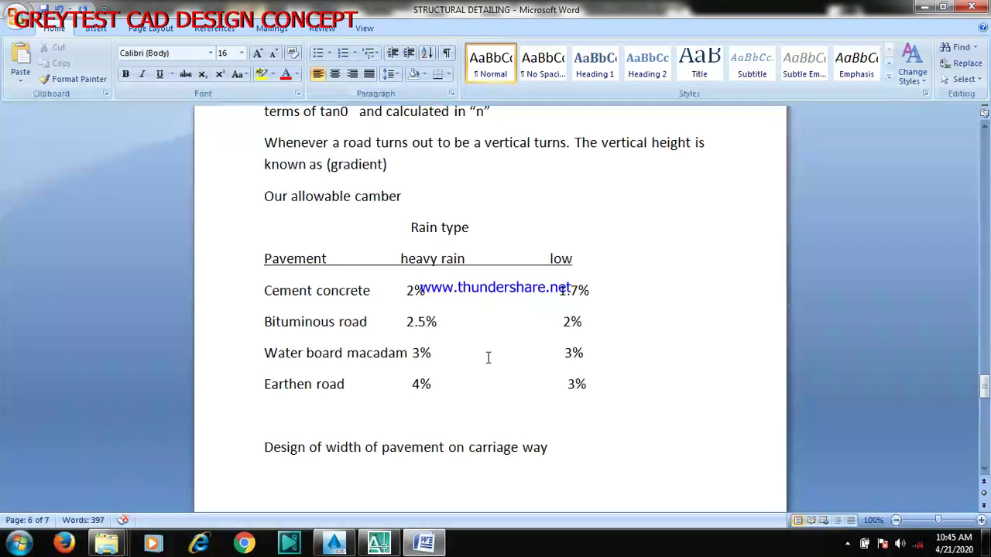
pyautogui.scroll(1, 454, 323)
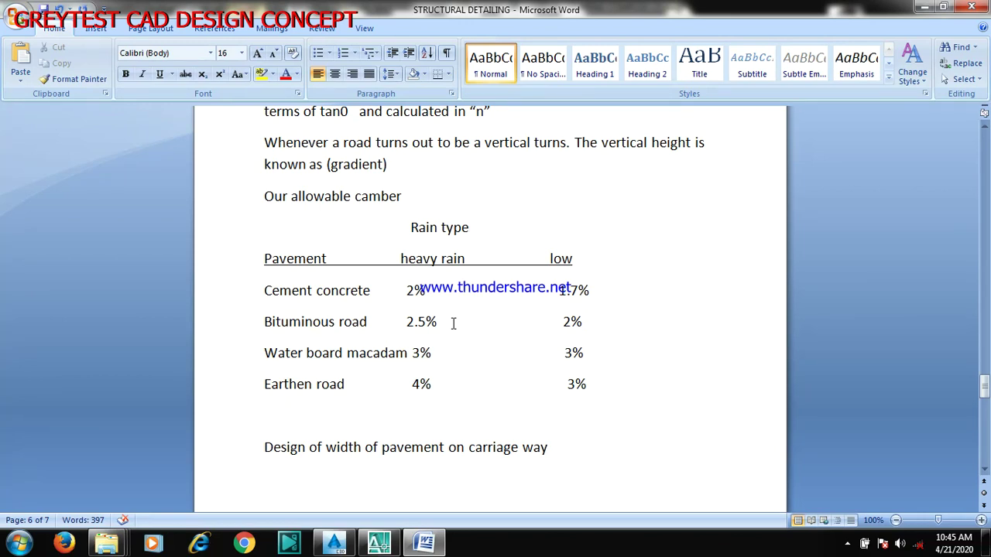
pyautogui.scroll(-1, 453, 324)
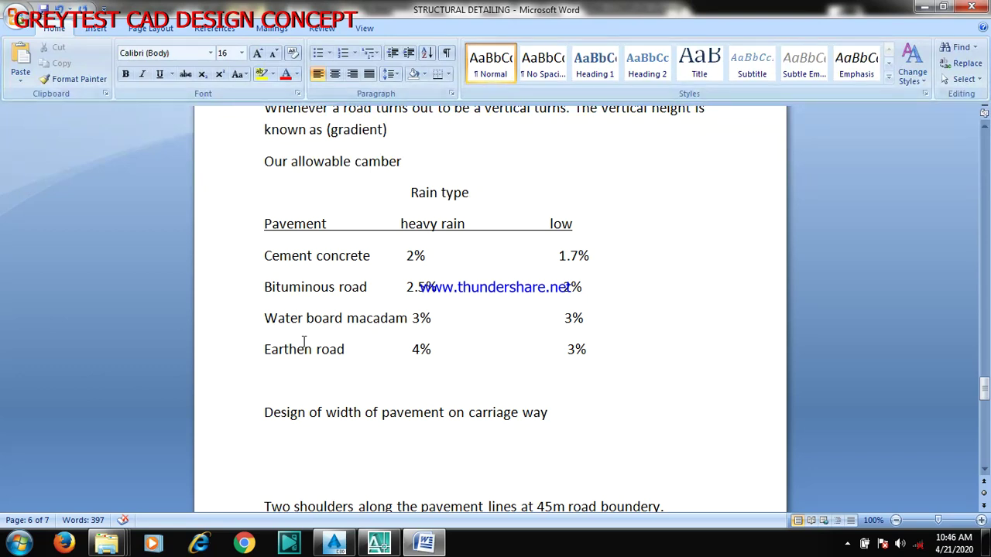
pyautogui.scroll(-1, 333, 334)
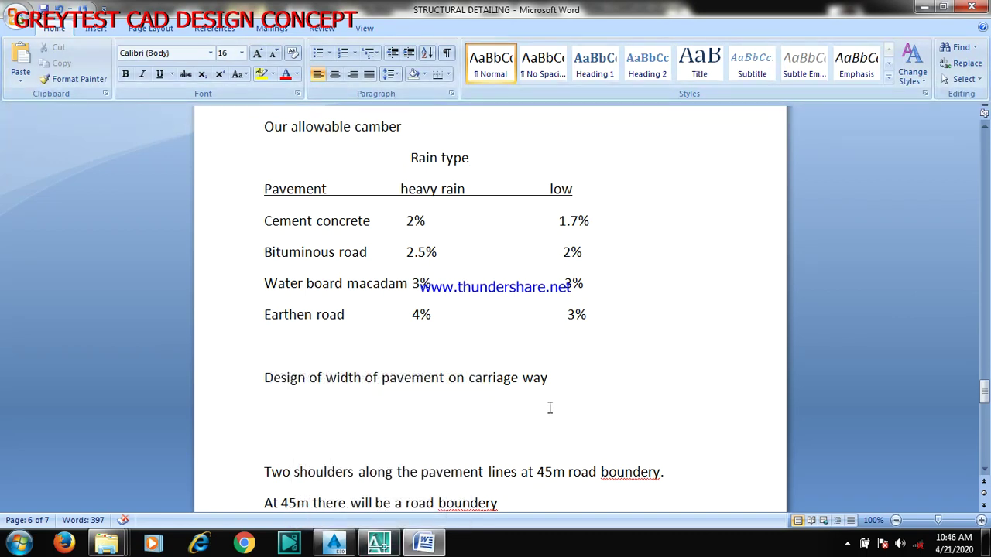
# Switch to AutoCAD and examine the road cross-section with its two pavements and outer shoulders.
pyautogui.click(379, 544)
pyautogui.scroll(-5, 658, 248)
pyautogui.scroll(5, 564, 328)
pyautogui.scroll(3, 825, 152)
pyautogui.scroll(-2, 557, 370)
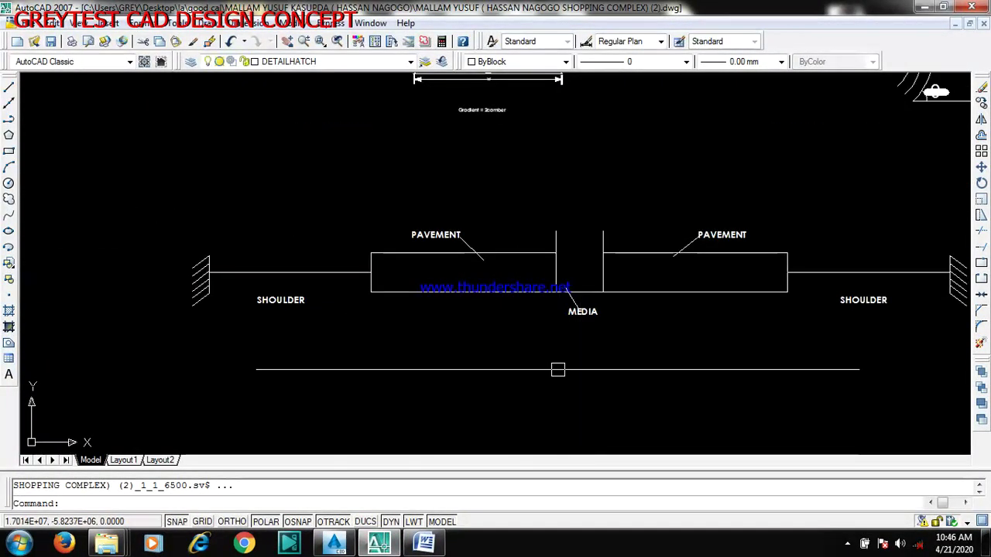
pyautogui.scroll(2, 521, 256)
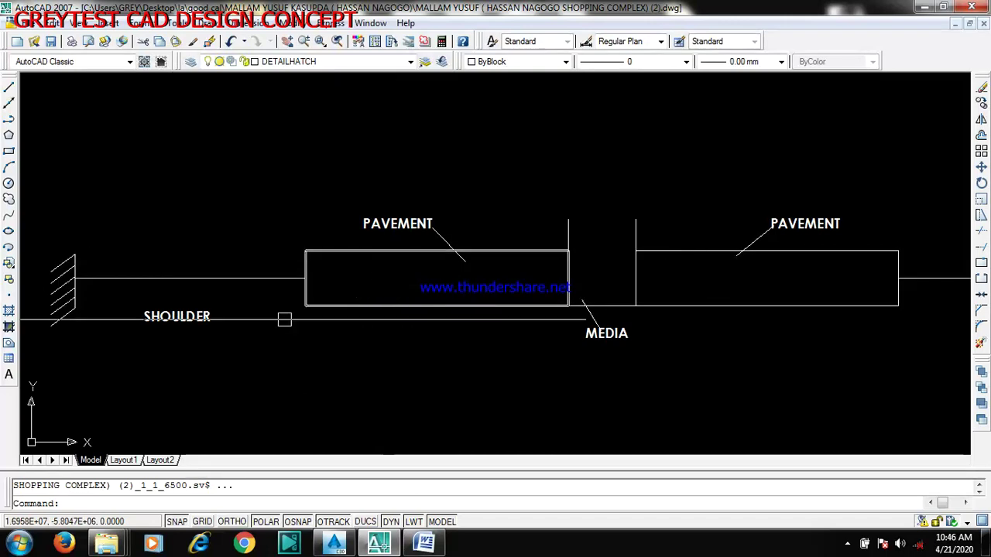
pyautogui.scroll(-2, 283, 321)
pyautogui.moveTo(378, 265)
pyautogui.mouseDown()
pyautogui.moveTo(601, 263)
pyautogui.moveTo(391, 304)
pyautogui.moveTo(314, 244)
pyautogui.moveTo(514, 391)
pyautogui.moveTo(793, 286)
pyautogui.moveTo(820, 266)
pyautogui.moveTo(624, 367)
pyautogui.moveTo(542, 338)
pyautogui.moveTo(541, 370)
pyautogui.moveTo(801, 333)
pyautogui.moveTo(858, 349)
pyautogui.moveTo(808, 333)
pyautogui.moveTo(794, 307)
pyautogui.moveTo(680, 331)
pyautogui.mouseUp()
pyautogui.scroll(3, 391, 304)
pyautogui.scroll(1, 624, 366)
pyautogui.scroll(-3, 542, 370)
pyautogui.scroll(3, 857, 349)
pyautogui.write('s')
pyautogui.press('Escape')
pyautogui.scroll(-3, 592, 342)
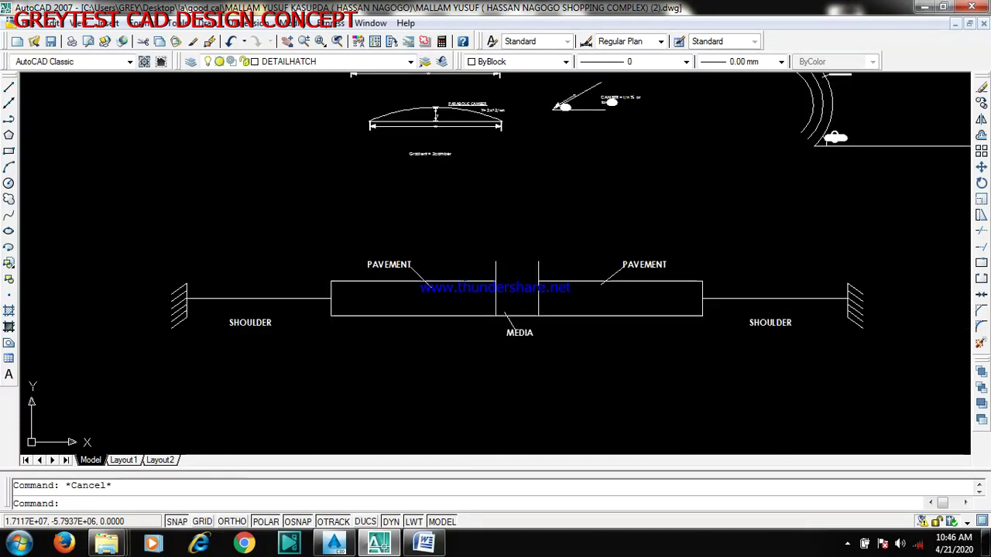
# Examine the strip labelled MEDIA between the two pavements in the road cross-section.
pyautogui.scroll(4, 480, 291)
pyautogui.scroll(-2, 294, 298)
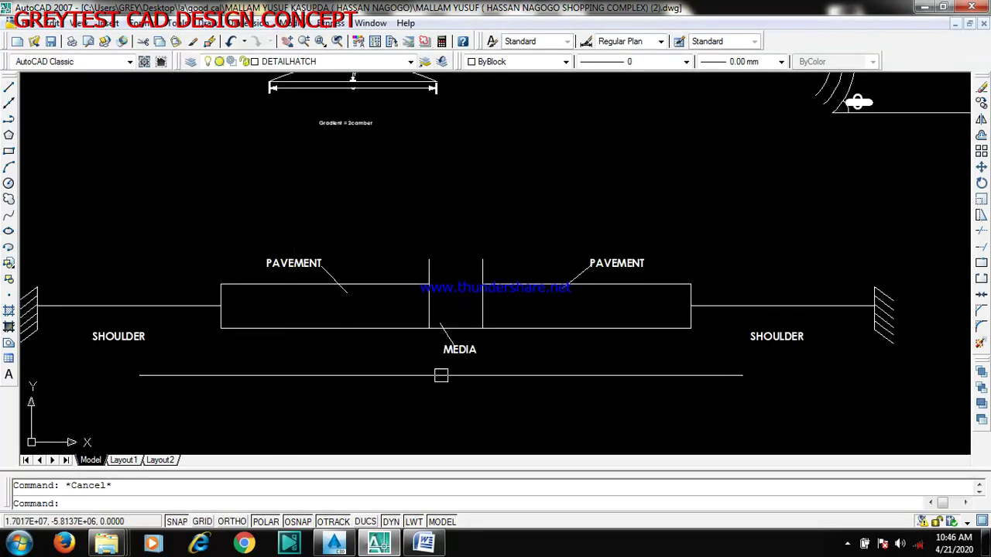
pyautogui.scroll(4, 438, 348)
pyautogui.scroll(-3, 496, 287)
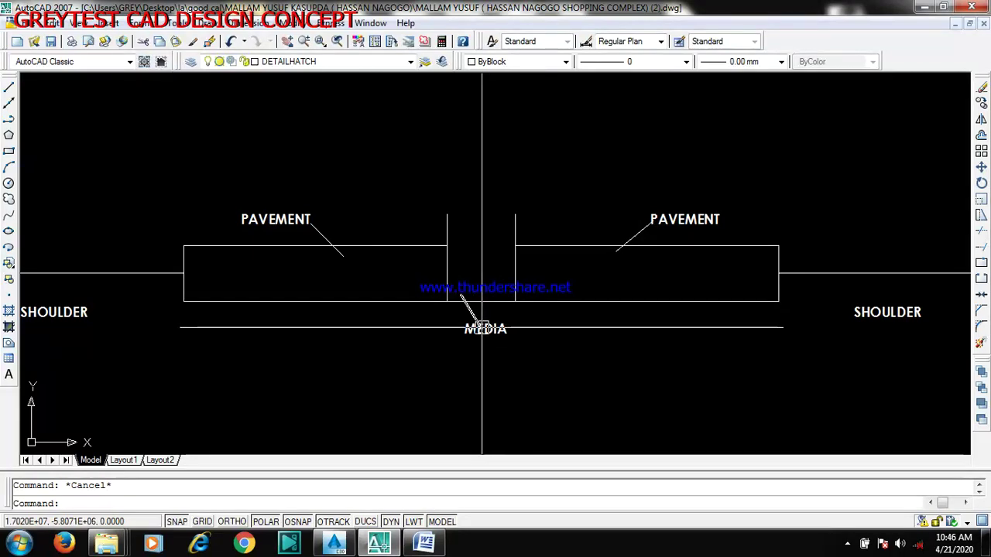
pyautogui.scroll(-3, 480, 324)
pyautogui.scroll(2, 483, 322)
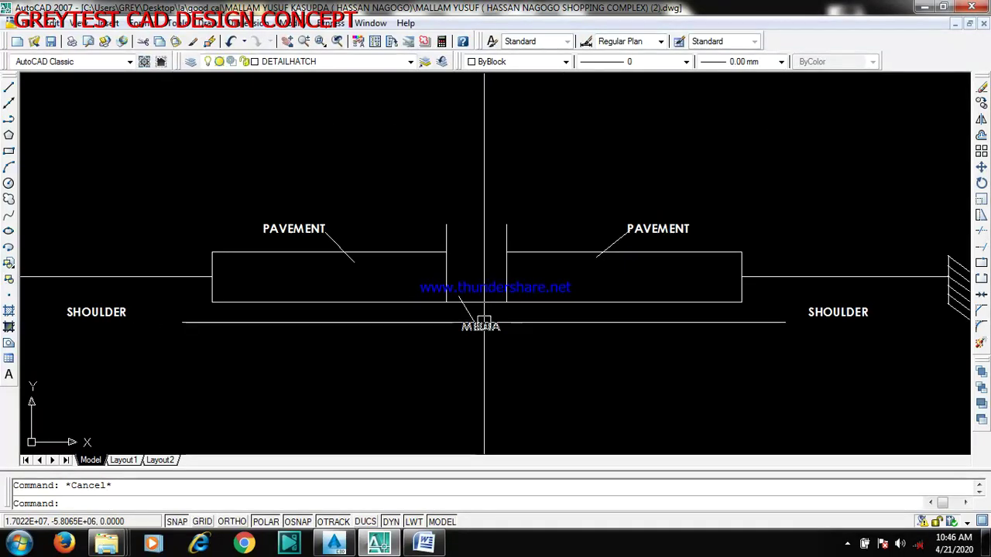
pyautogui.scroll(-1, 394, 403)
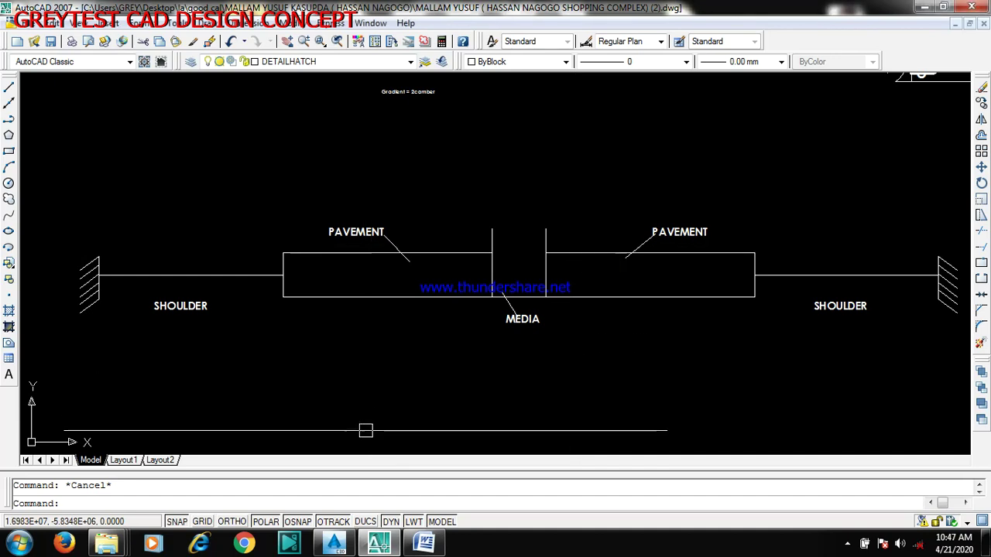
# Examine the width of formation dimension beneath the second road cross-section.
pyautogui.scroll(-5, 565, 318)
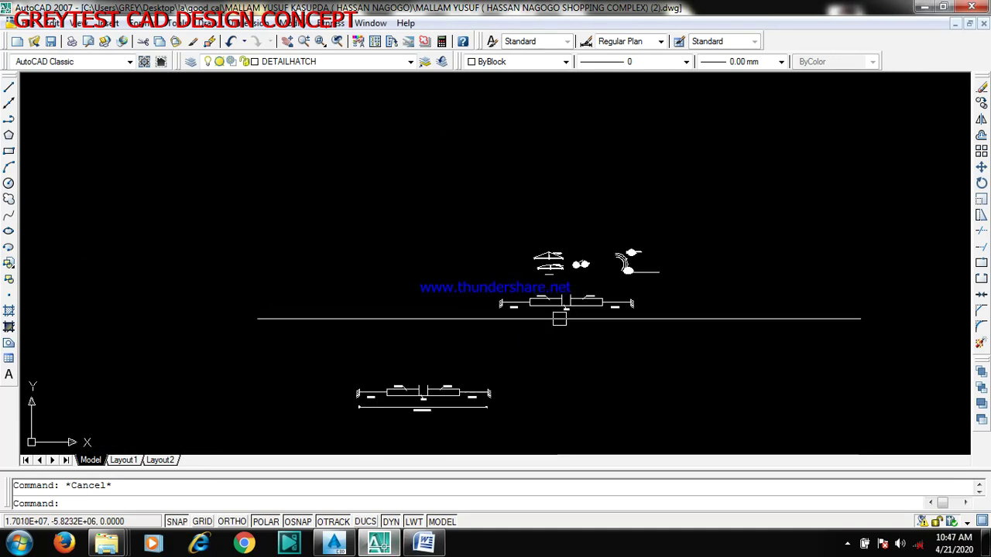
pyautogui.scroll(6, 557, 384)
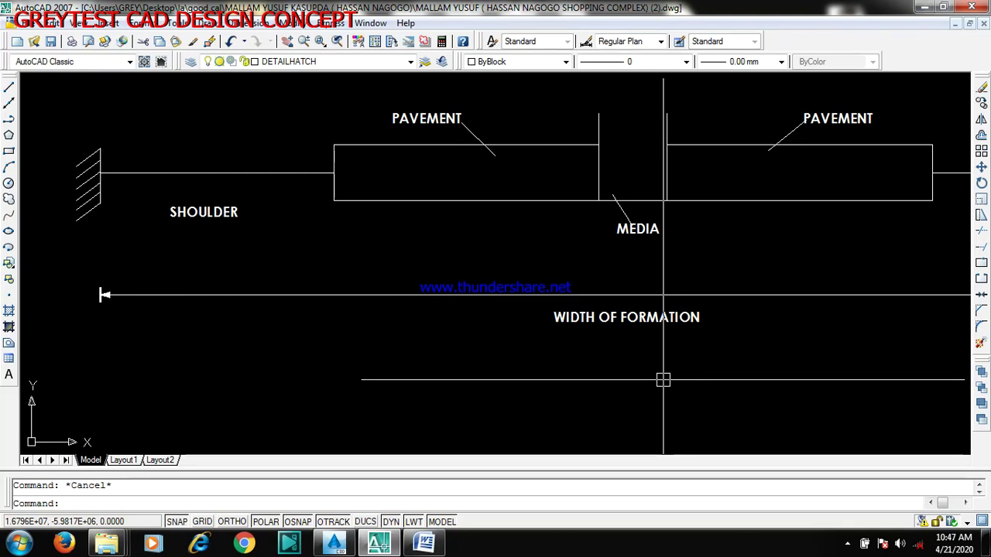
pyautogui.scroll(-2, 664, 379)
pyautogui.scroll(1, 571, 358)
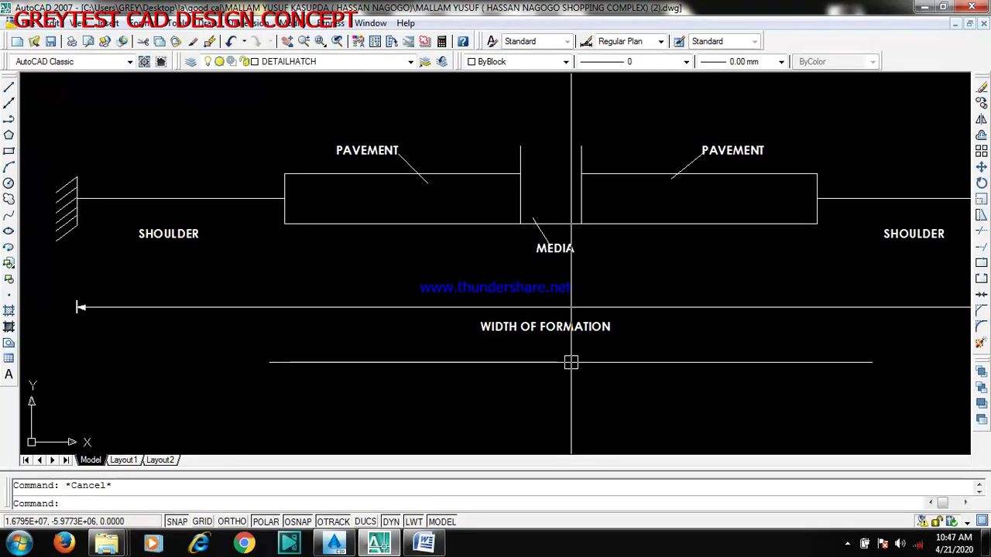
# Switch to Word and read the notes on shoulders, road boundary, building line, control line and right of way.
pyautogui.click(423, 543)
pyautogui.scroll(-4, 511, 302)
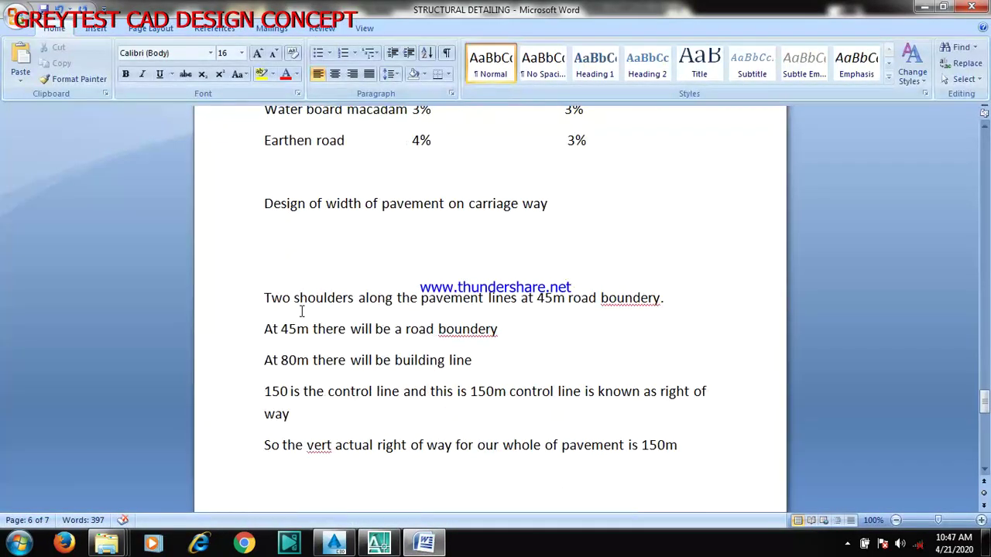
pyautogui.scroll(-1, 266, 294)
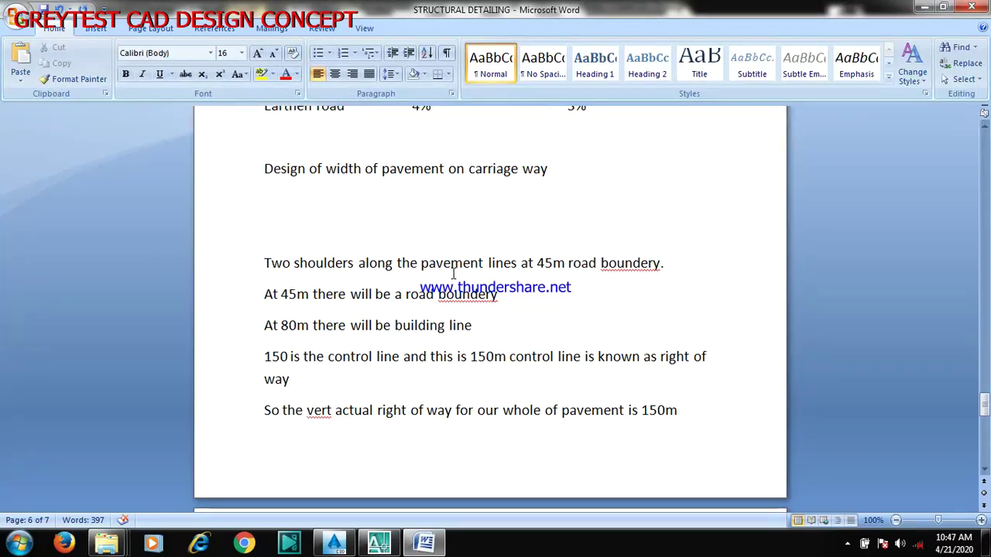
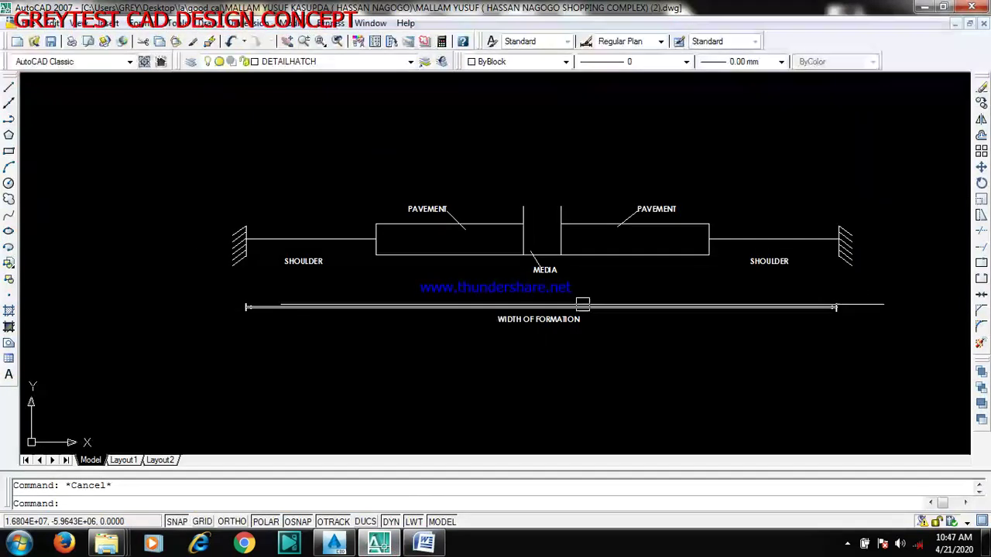
# Switch to AutoCAD and examine the pavements, shoulders and width of formation in the road cross-section.
pyautogui.scroll(-2, 704, 275)
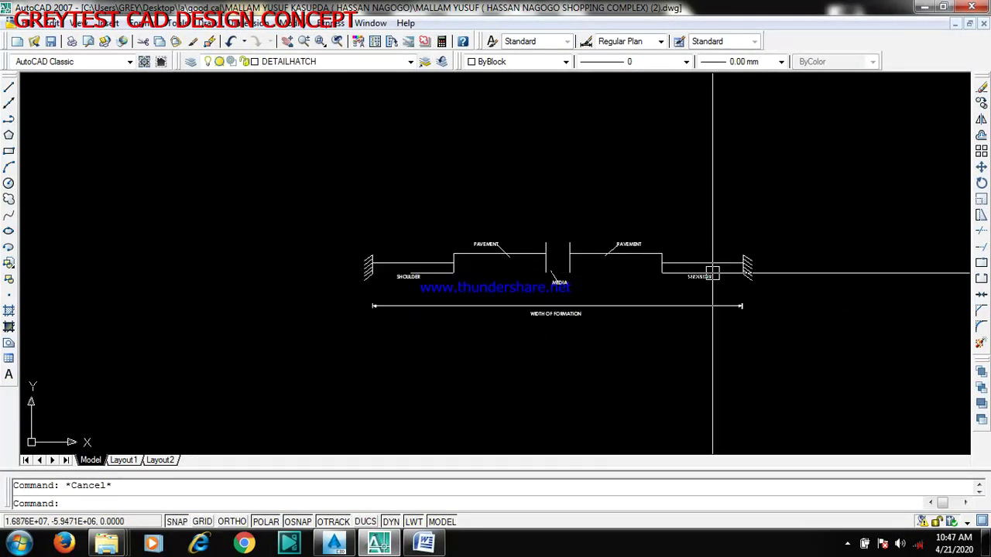
pyautogui.scroll(5, 725, 272)
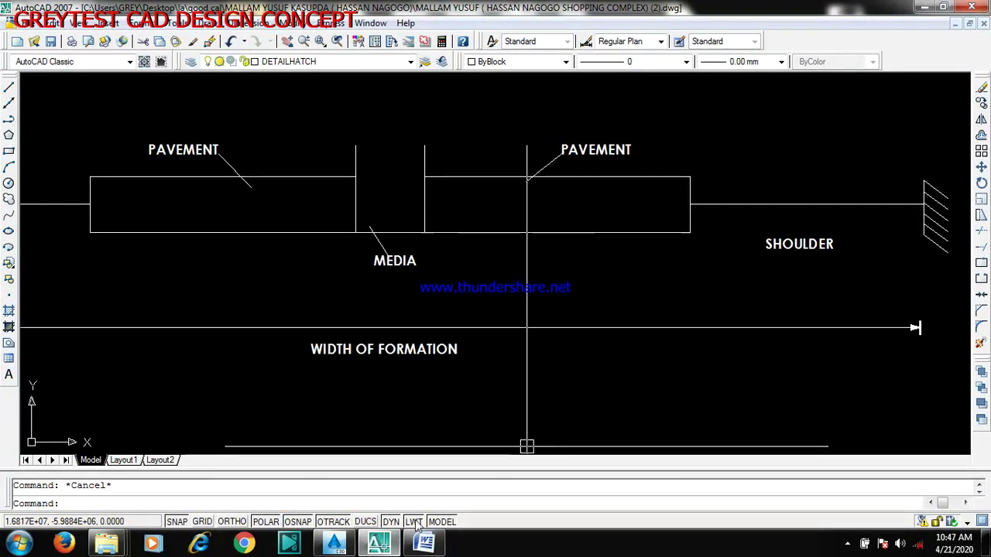
# Switch to Word and read the notes on the road boundary, building line, control line and right of way.
pyautogui.click(424, 544)
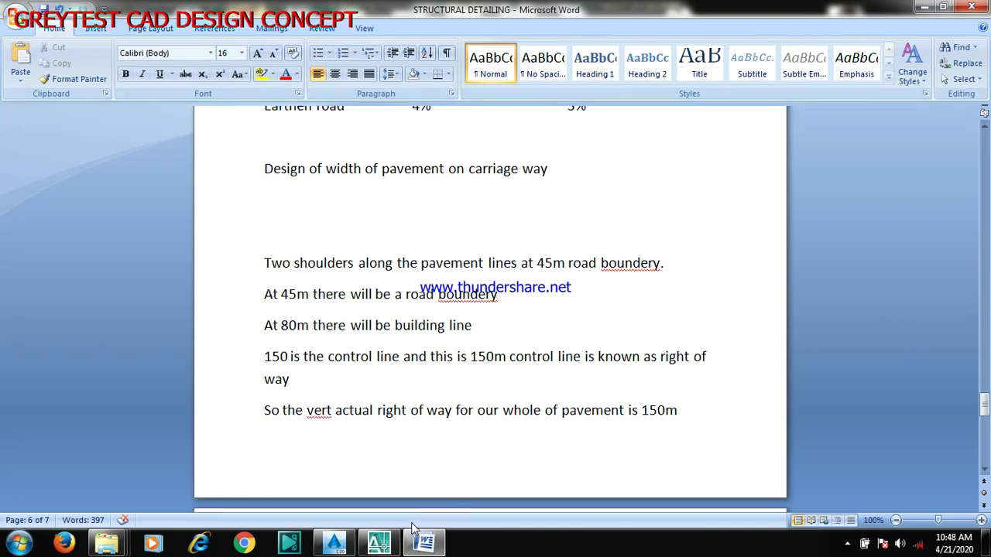
pyautogui.moveTo(426, 544)
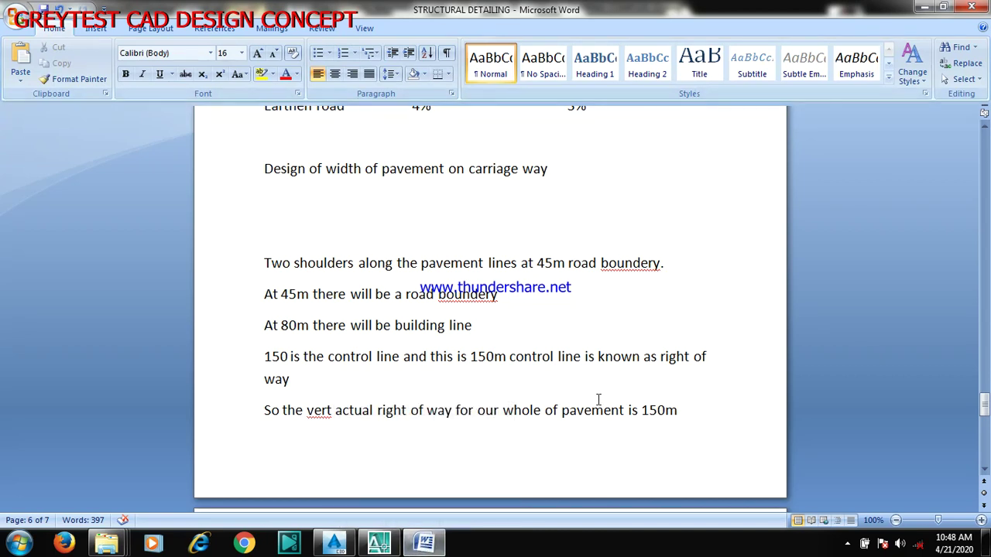
pyautogui.scroll(1, 586, 385)
pyautogui.scroll(1, 586, 384)
pyautogui.scroll(-5, 544, 439)
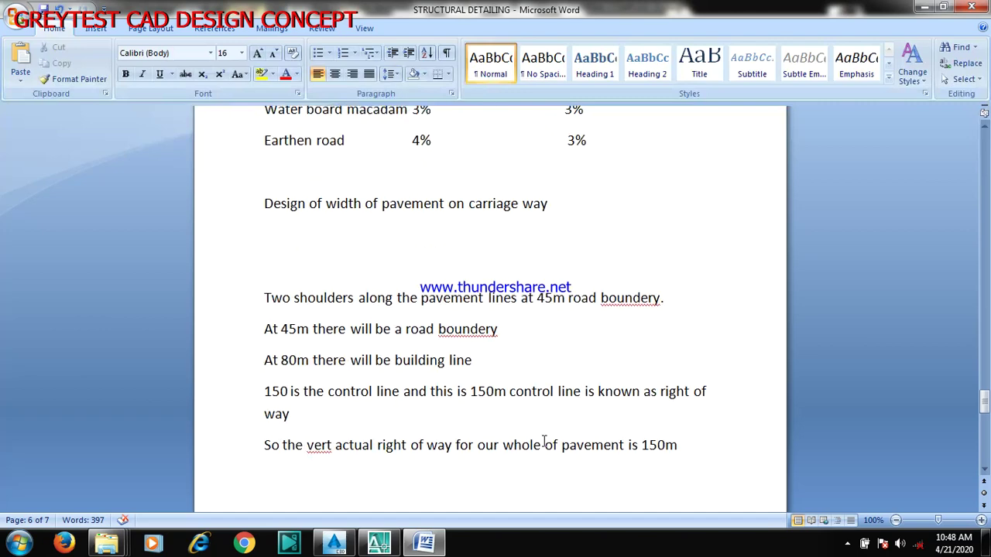
pyautogui.scroll(-1, 502, 364)
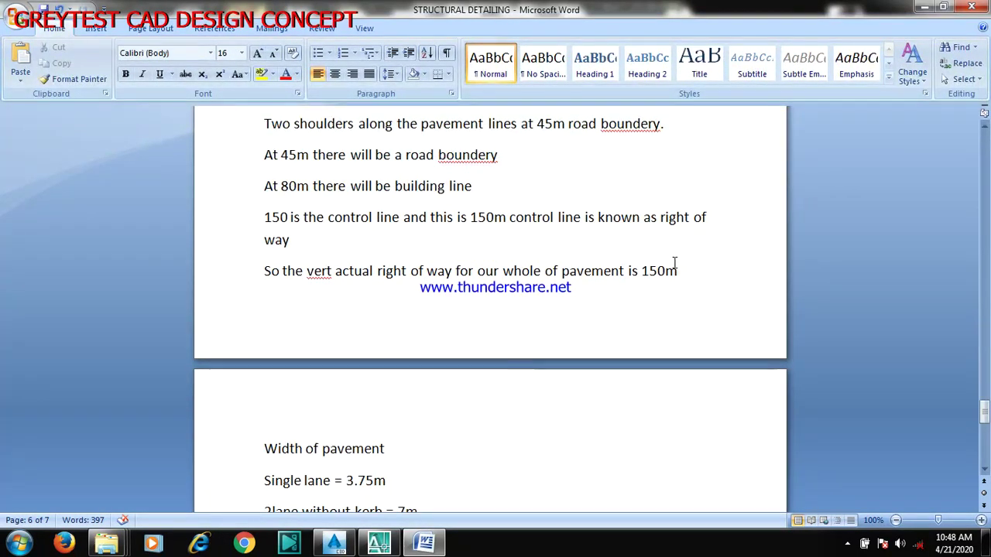
# Read the width of pavement notes for single lane, two-lane, intermediate and multilane roads.
pyautogui.scroll(-1, 675, 266)
pyautogui.scroll(-4, 675, 266)
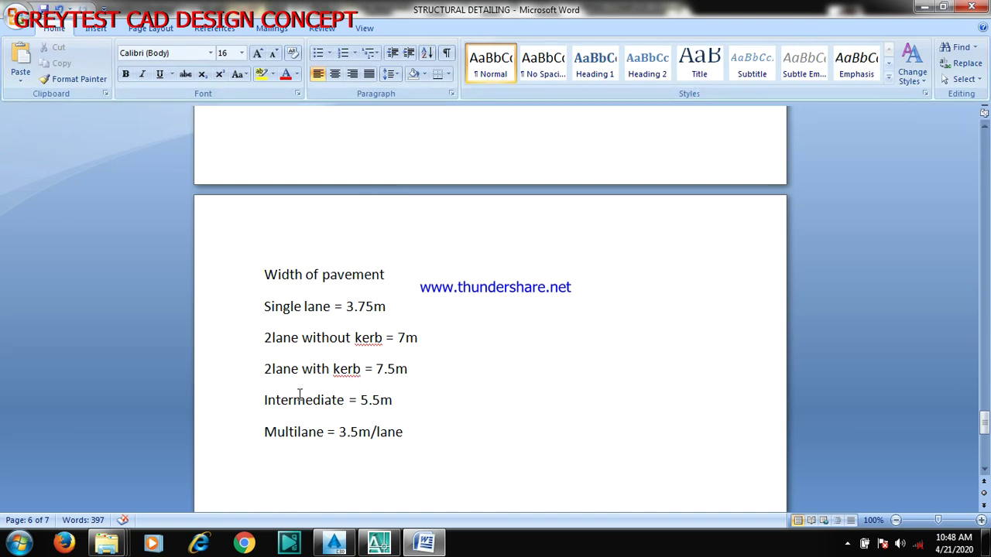
pyautogui.scroll(-2, 302, 395)
pyautogui.click(267, 367)
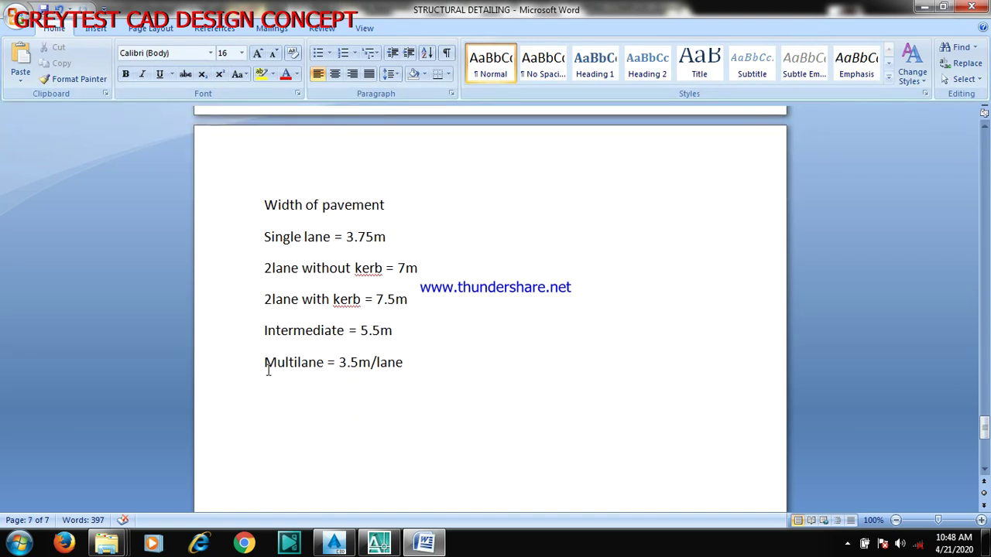
pyautogui.scroll(-3, 305, 358)
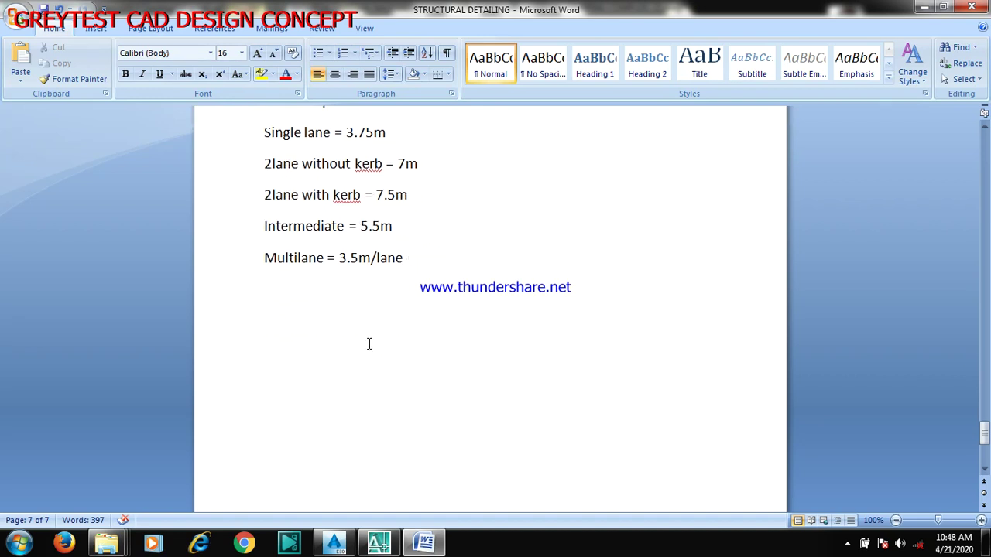
# Switch to AutoCAD and examine the full road cross-section together with its width of formation dimension.
pyautogui.click(378, 542)
pyautogui.scroll(-3, 812, 205)
pyautogui.scroll(5, 611, 305)
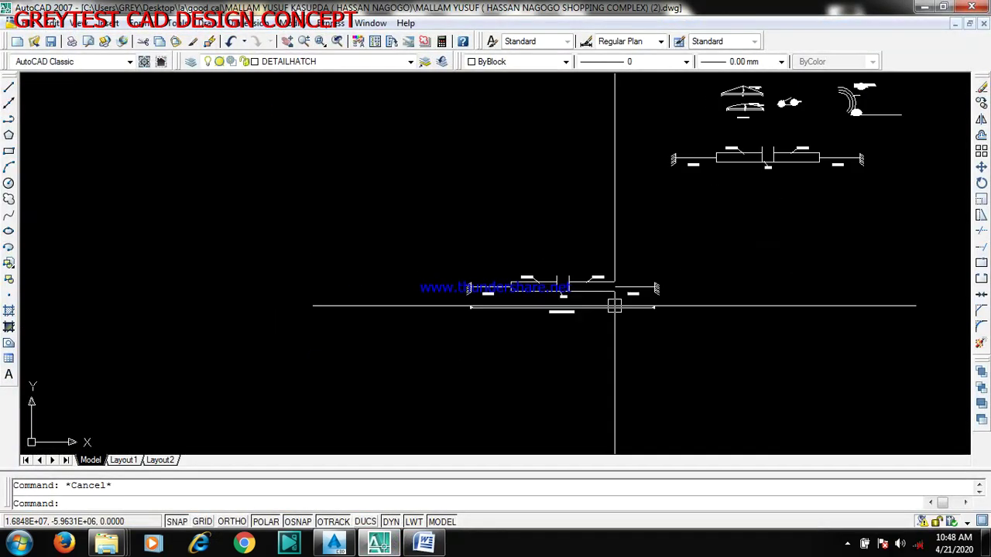
pyautogui.scroll(-2, 396, 331)
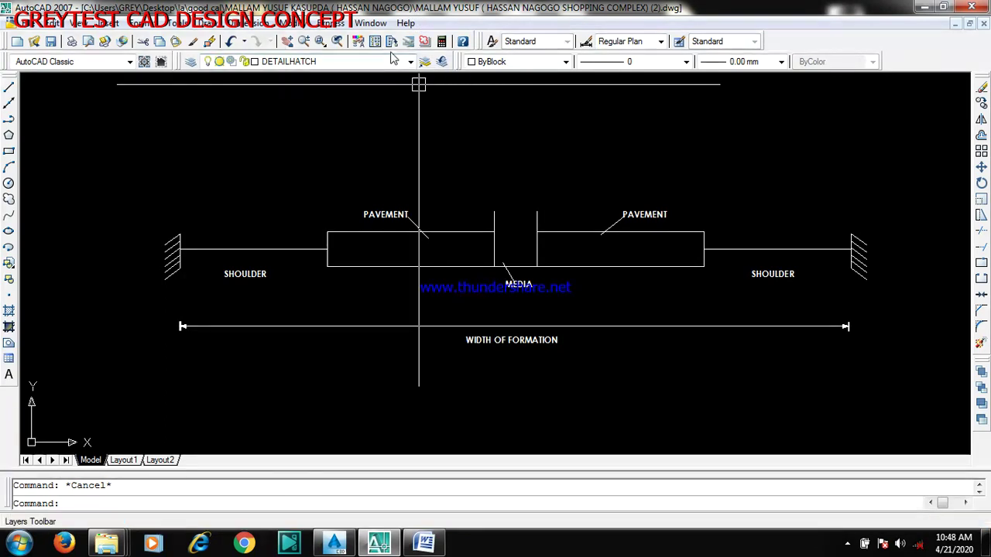
pyautogui.scroll(-2, 384, 72)
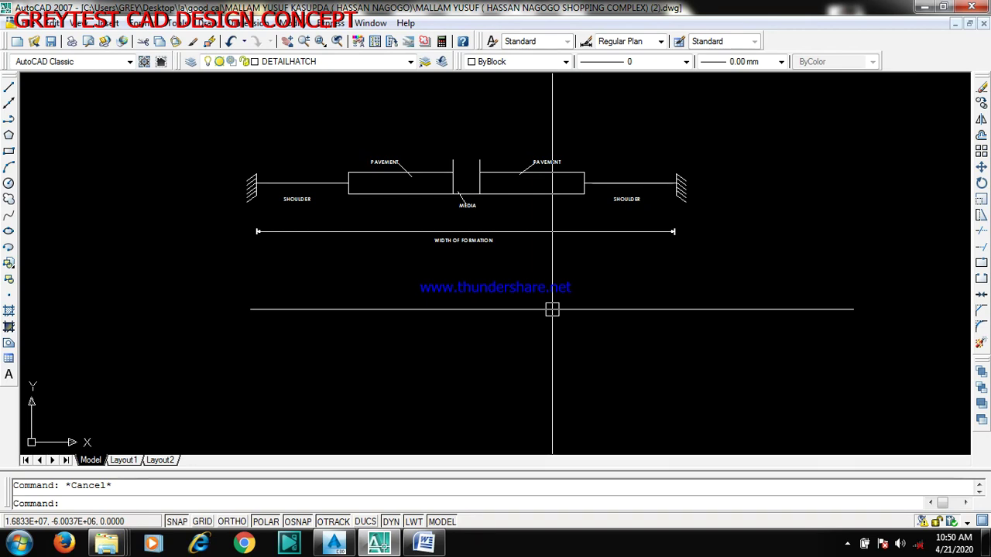
# Minimize AutoCAD and Word and open the desktop file KUJE INTERNAL ACCESS ROAD TOPO DATA in Excel despite the format mismatch.
pyautogui.click(925, 7)
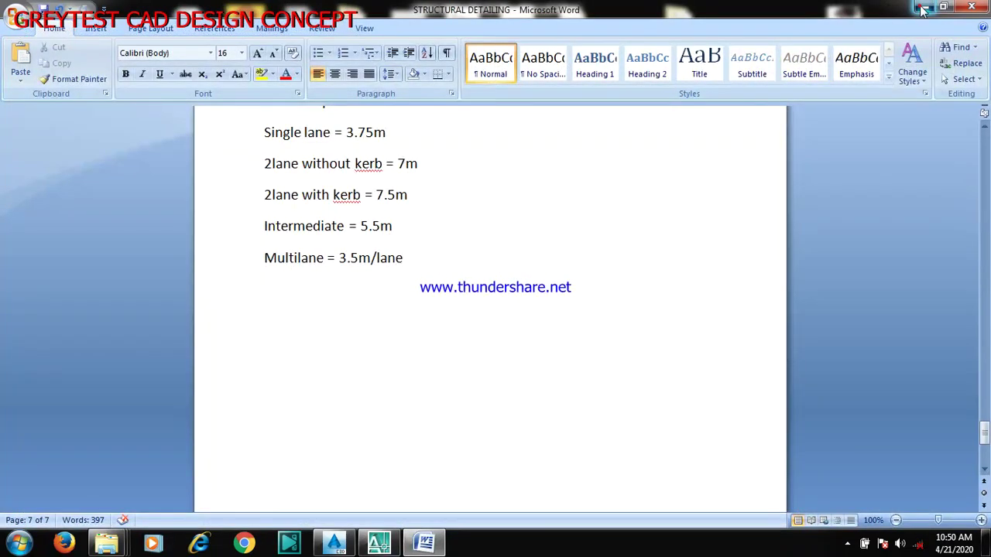
pyautogui.click(924, 7)
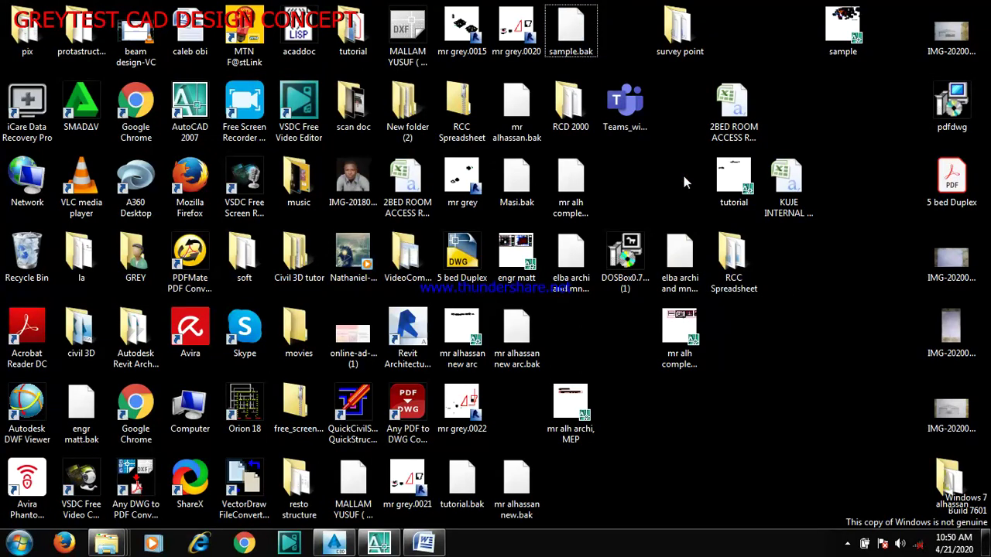
pyautogui.click(799, 197)
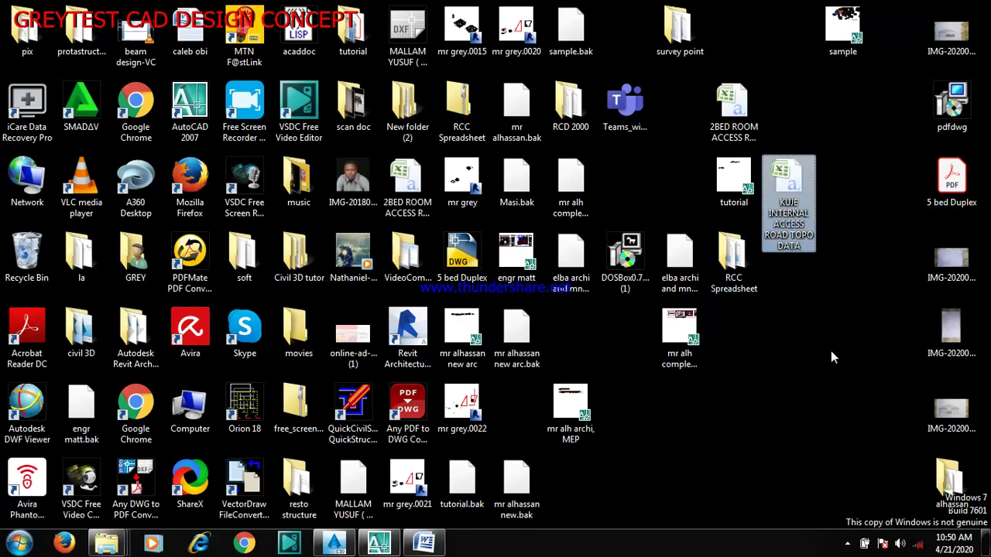
pyautogui.press('s')
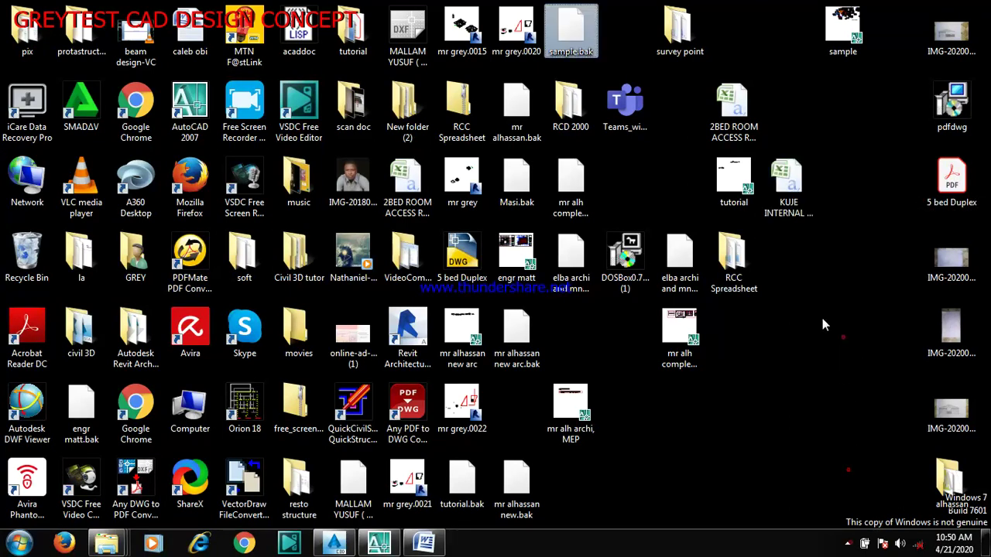
pyautogui.doubleClick(804, 202)
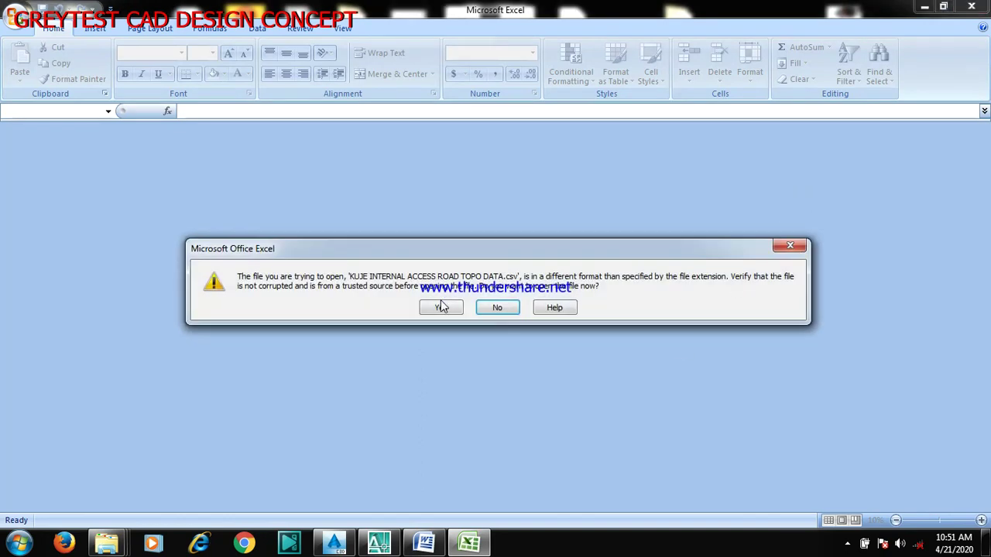
pyautogui.click(439, 307)
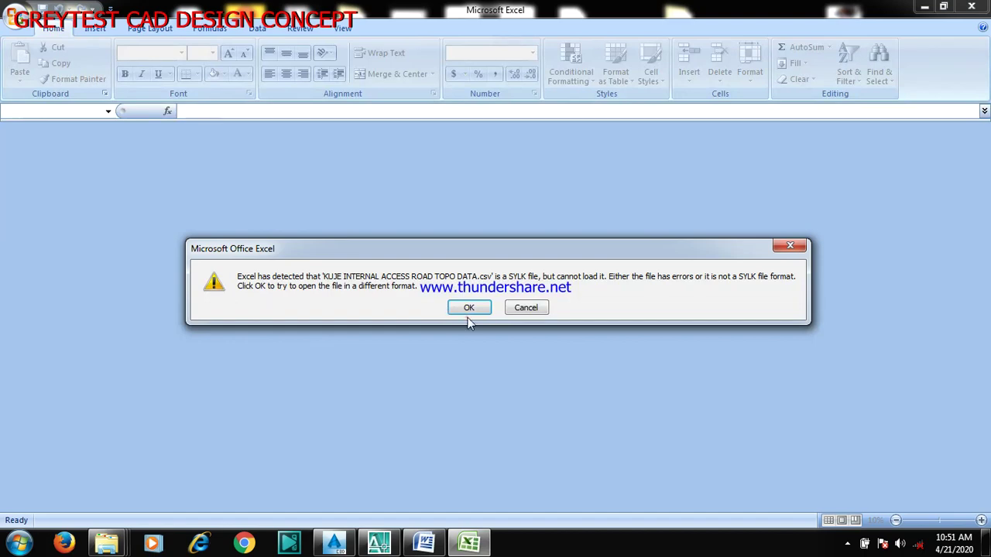
pyautogui.click(470, 308)
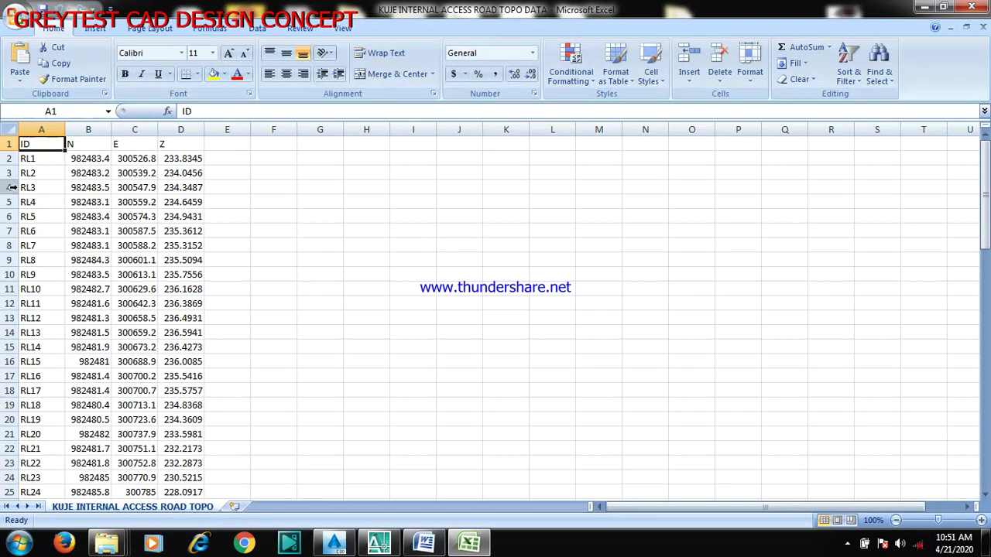
# Look through the survey points in the ID, N, E and Z columns down to the end of the data.
pyautogui.scroll(-20, 111, 261)
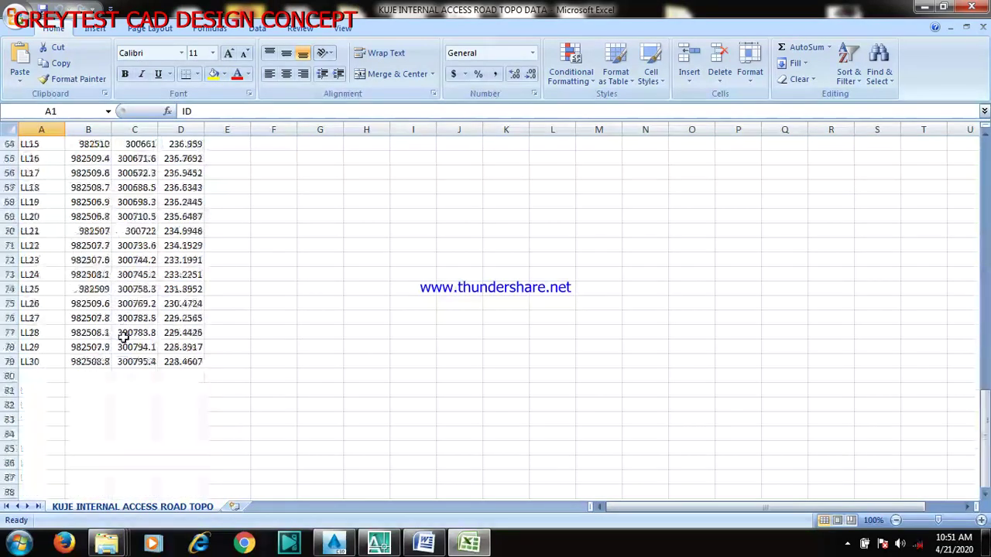
pyautogui.scroll(-6, 122, 335)
pyautogui.scroll(20, 122, 331)
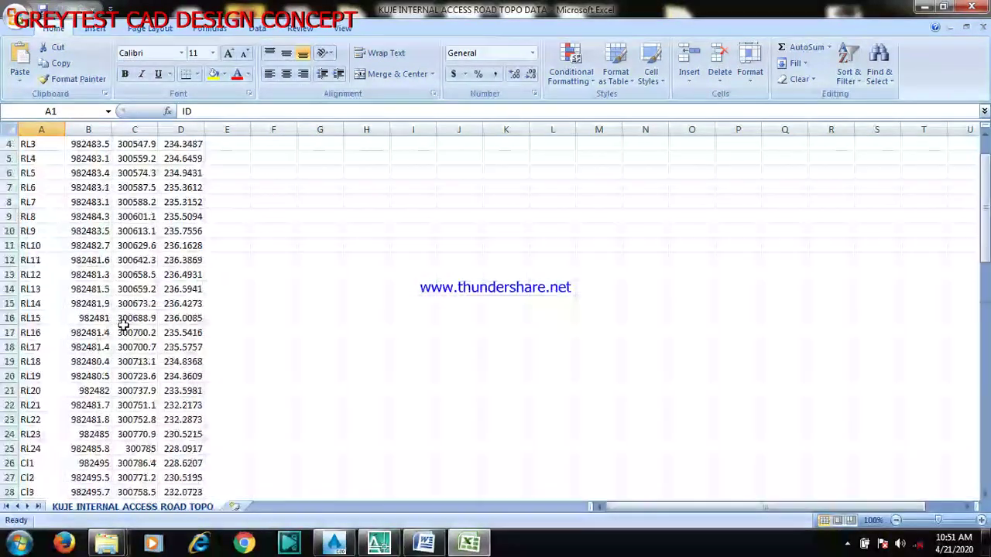
pyautogui.scroll(1, 124, 325)
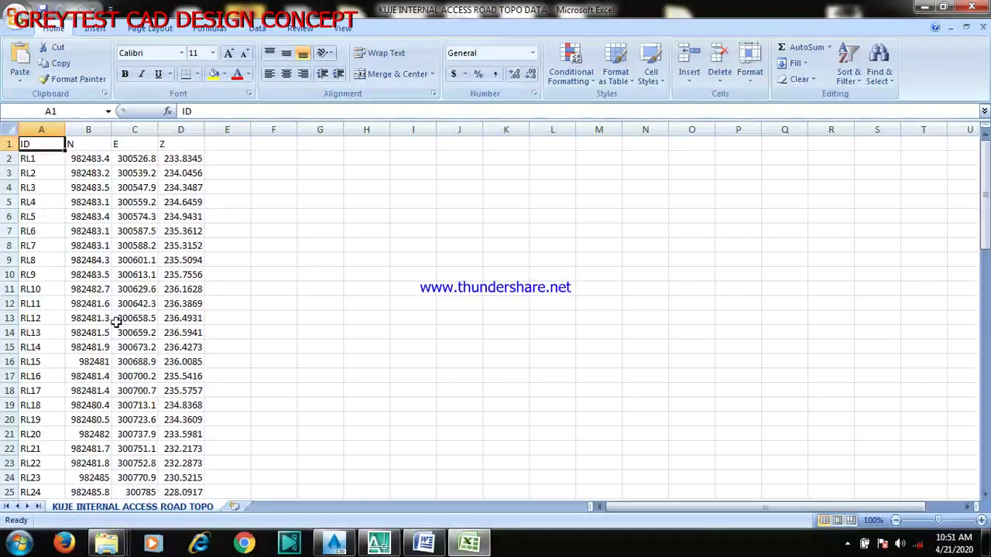
# Save the topo data to the desktop under its existing name as CSV (Comma delimited), replacing the existing file and keeping that format.
pyautogui.click(19, 23)
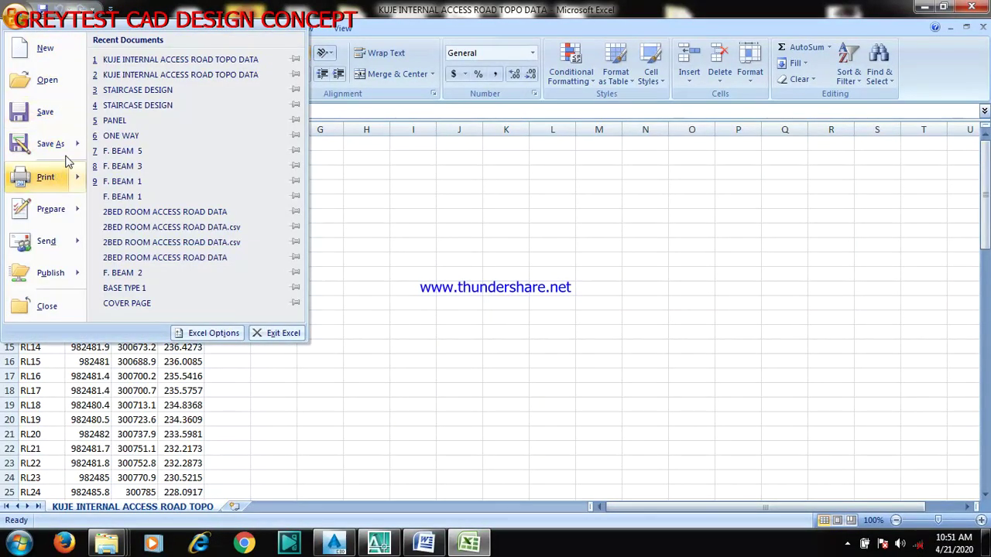
pyautogui.moveTo(76, 151)
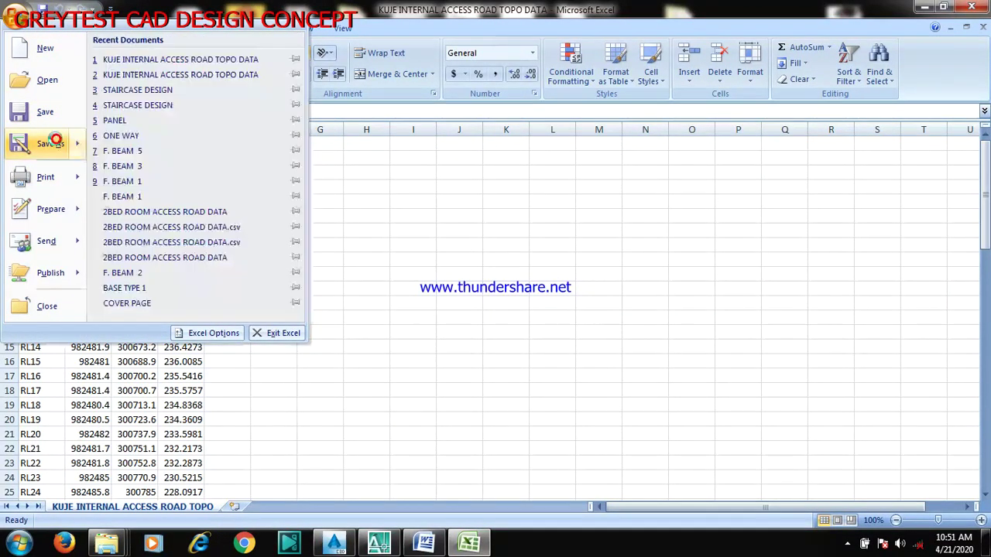
pyautogui.press('Escape')
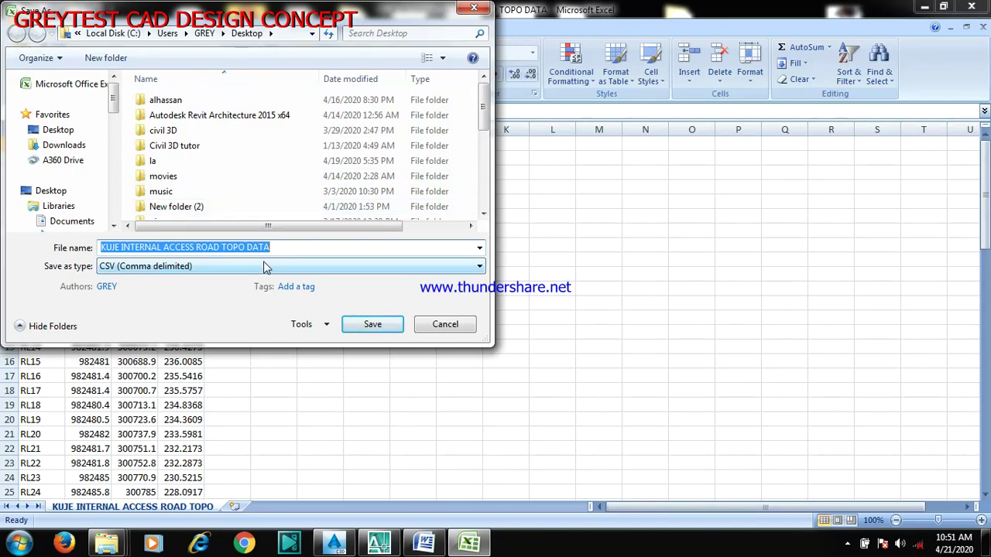
pyautogui.click(370, 328)
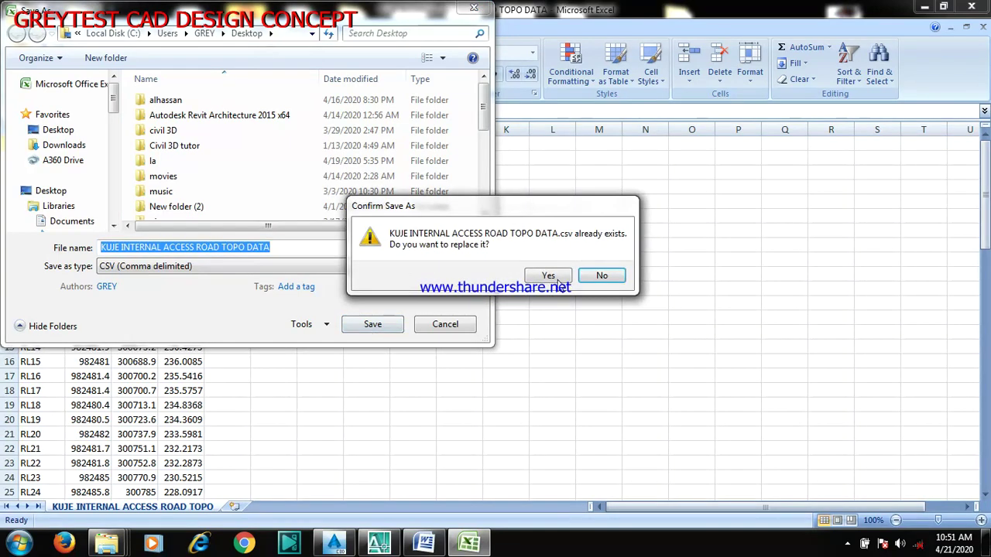
pyautogui.click(549, 276)
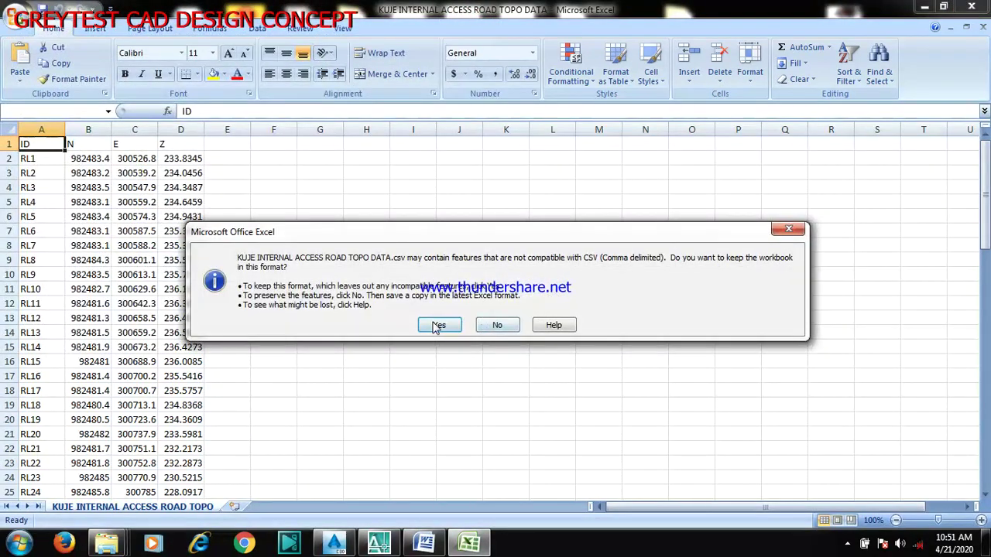
pyautogui.click(443, 323)
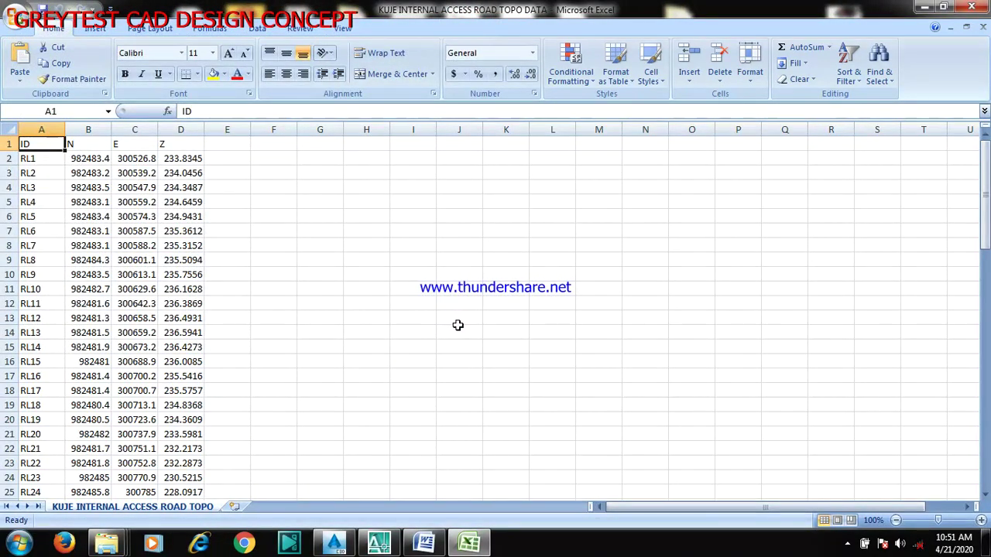
# Check the topo data file on the desktop and close Excel, saving the changes over the existing CSV (Comma delimited) file.
pyautogui.click(923, 7)
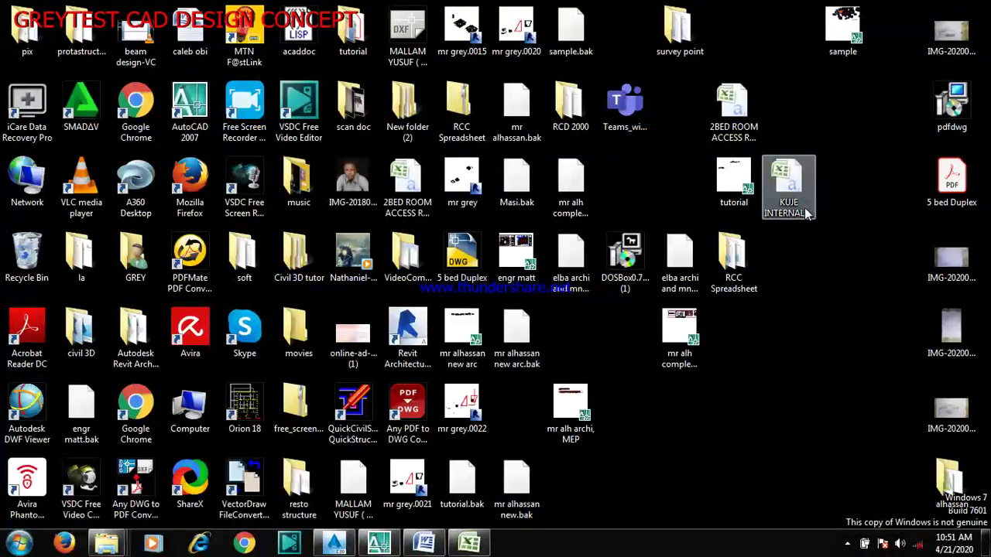
pyautogui.click(468, 545)
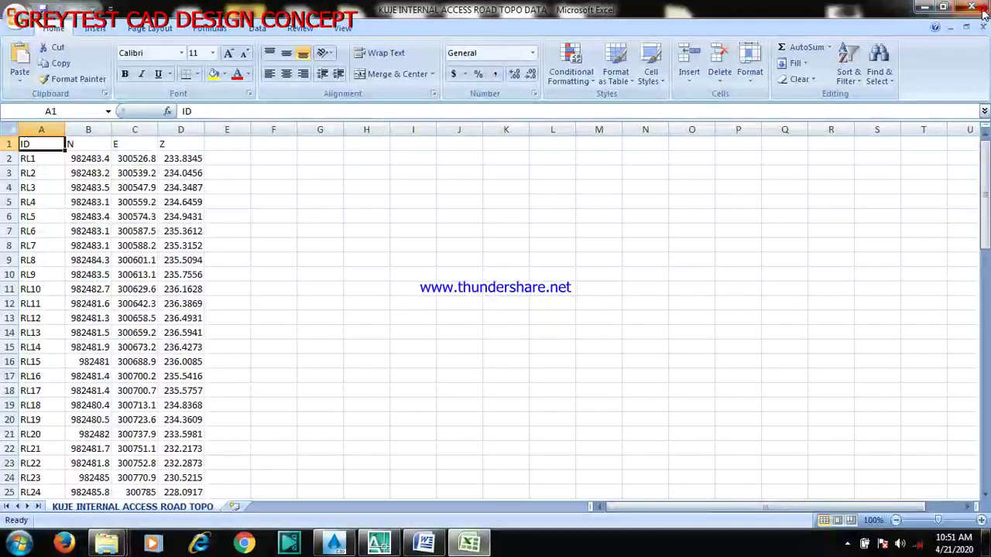
pyautogui.click(980, 10)
pyautogui.click(438, 308)
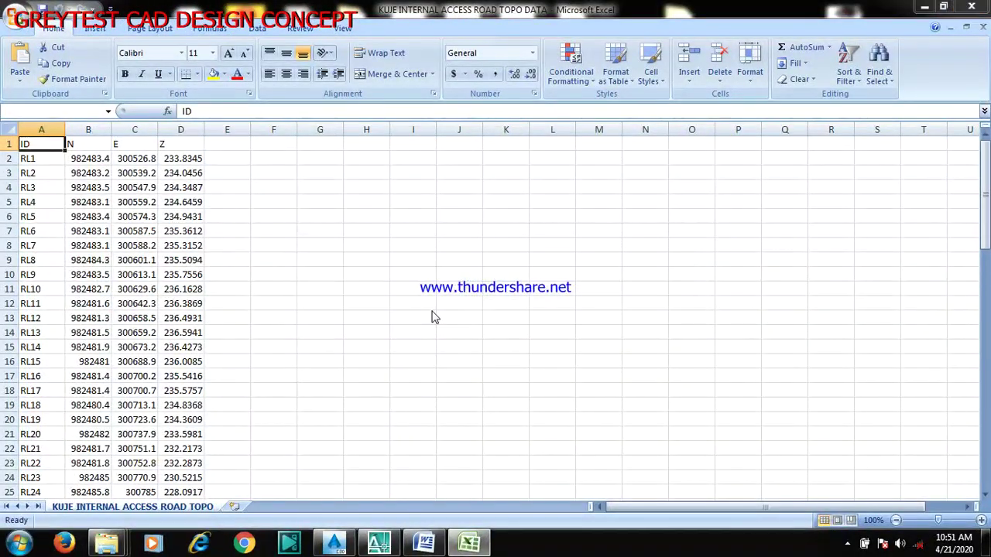
pyautogui.click(374, 324)
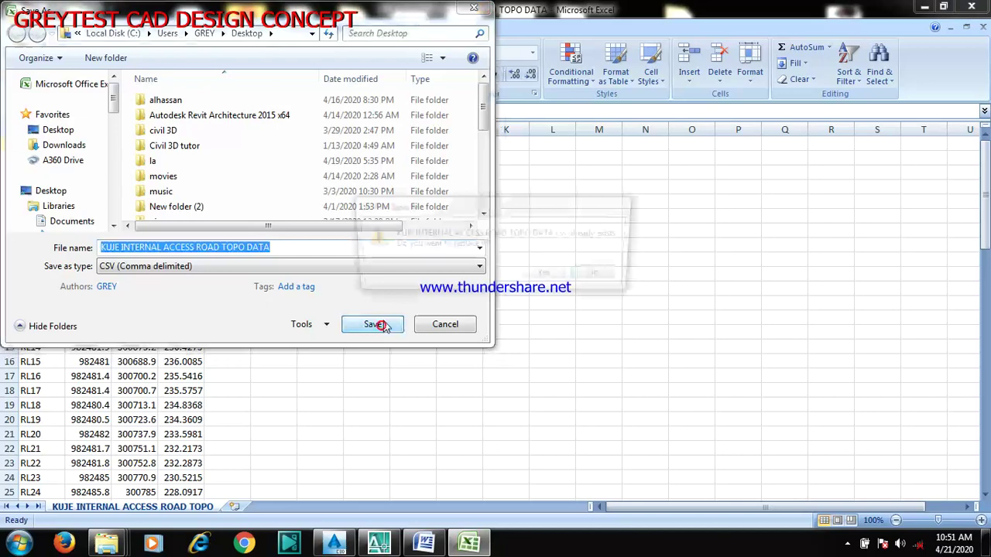
pyautogui.click(548, 276)
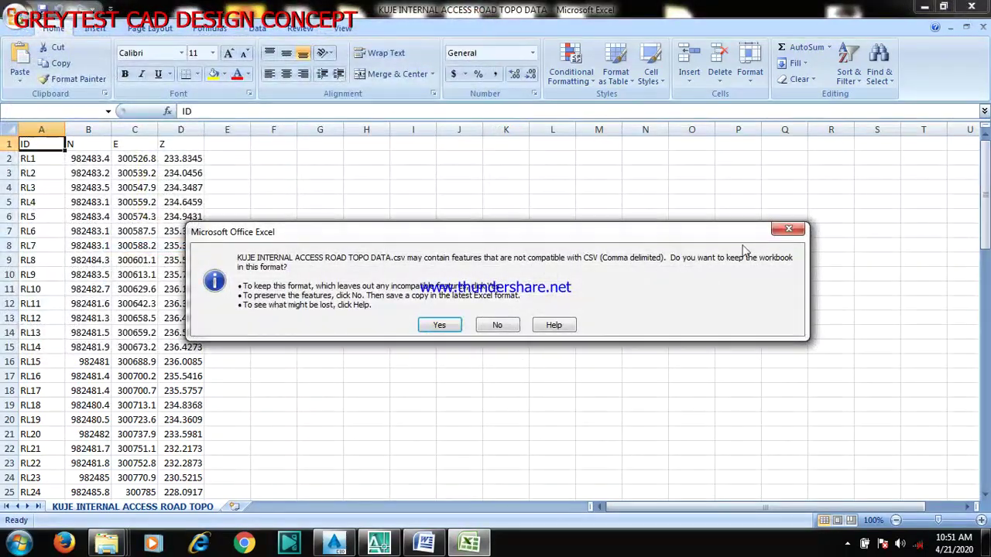
pyautogui.click(439, 324)
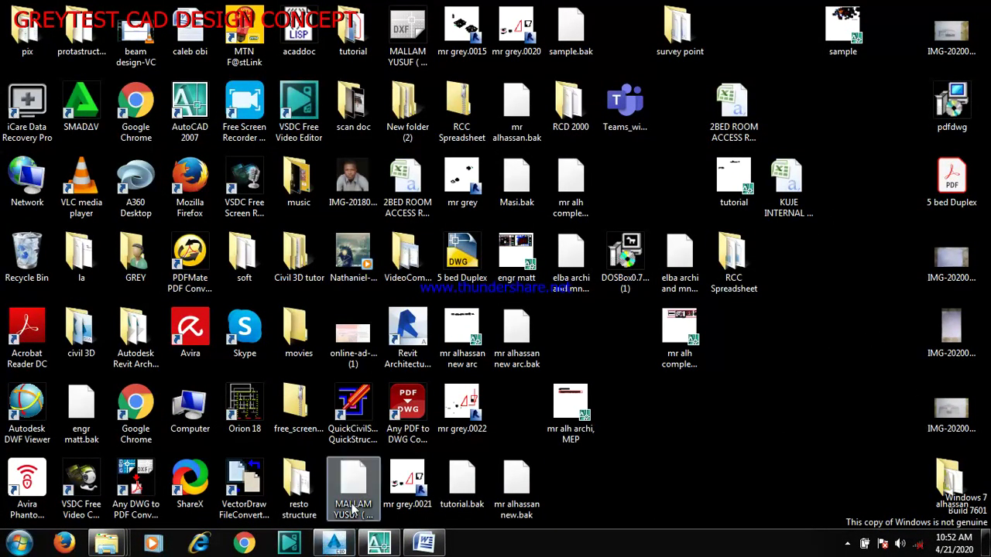
# Switch to Civil 3D and open the drawing settings of Drawing1.
pyautogui.click(335, 547)
pyautogui.click(335, 480)
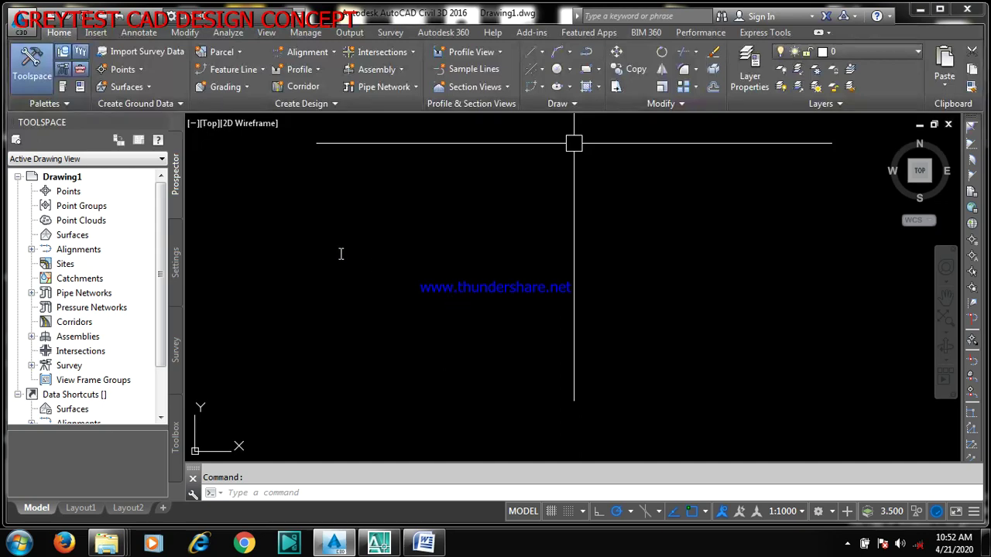
pyautogui.press('Escape')
pyautogui.click(175, 272)
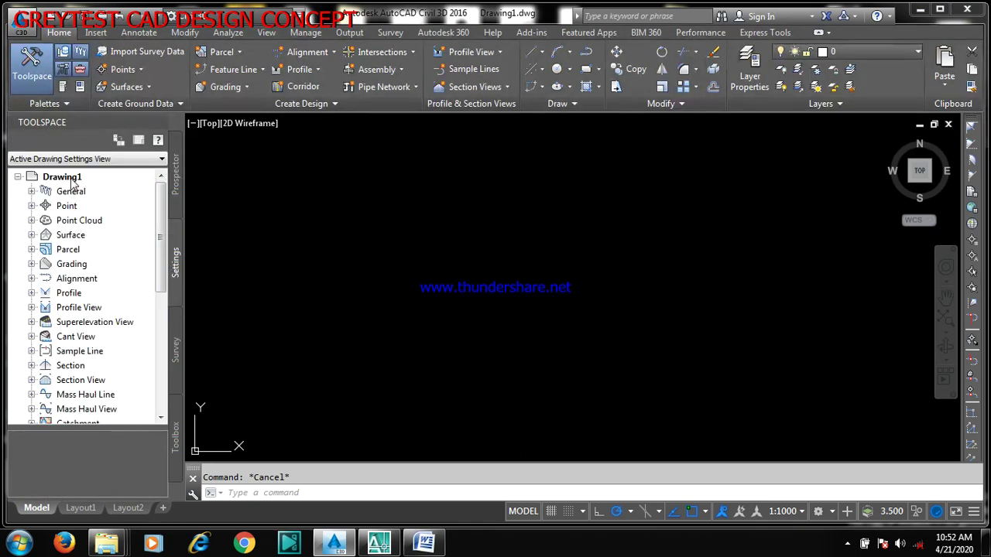
pyautogui.click(71, 178)
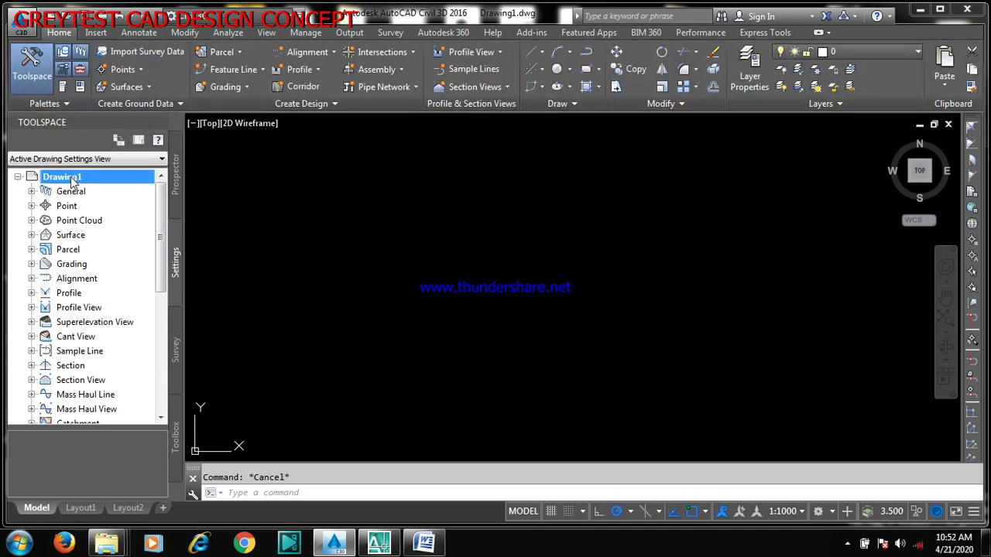
pyautogui.rightClick(72, 180)
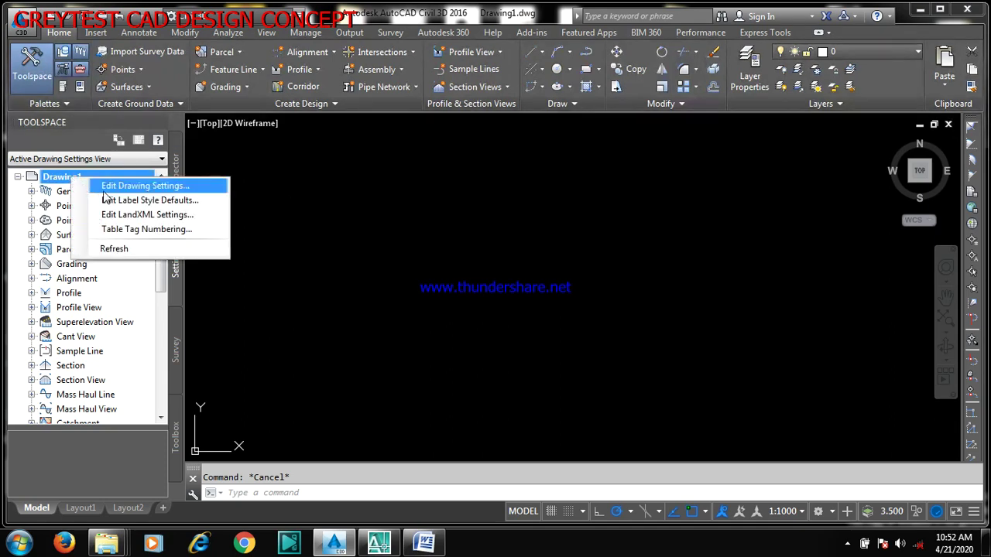
pyautogui.click(179, 187)
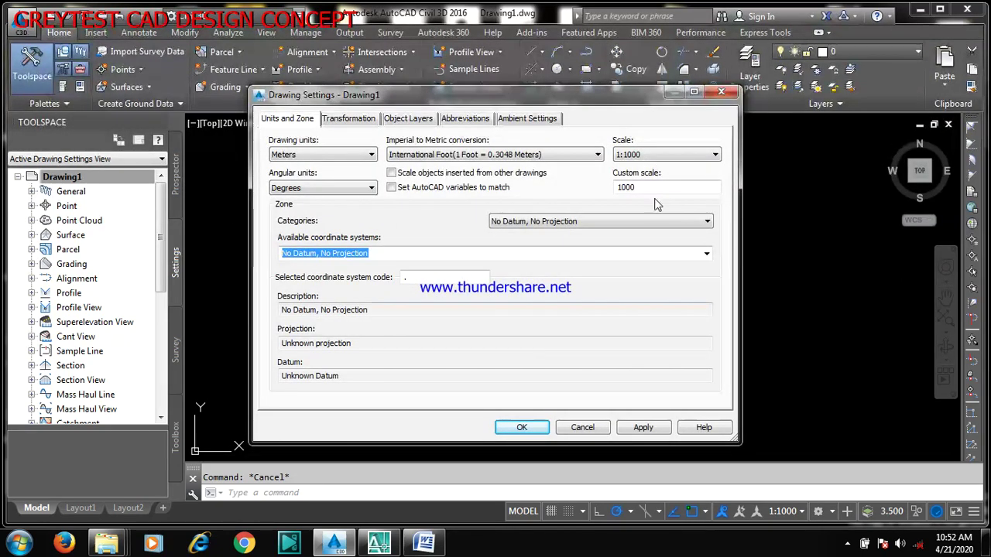
# Check the drawing units, angular units and scale options in the drawing settings.
pyautogui.click(352, 189)
pyautogui.click(356, 166)
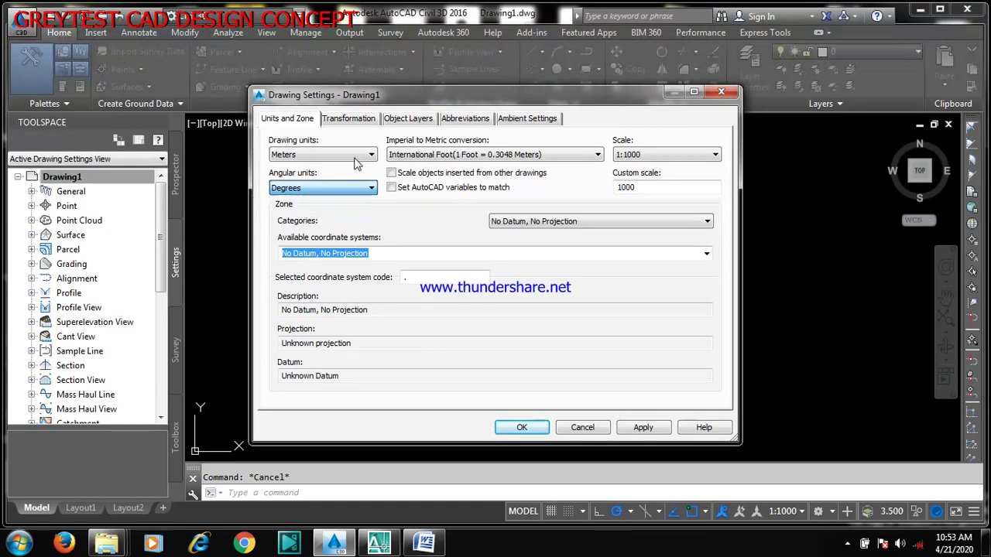
pyautogui.click(356, 160)
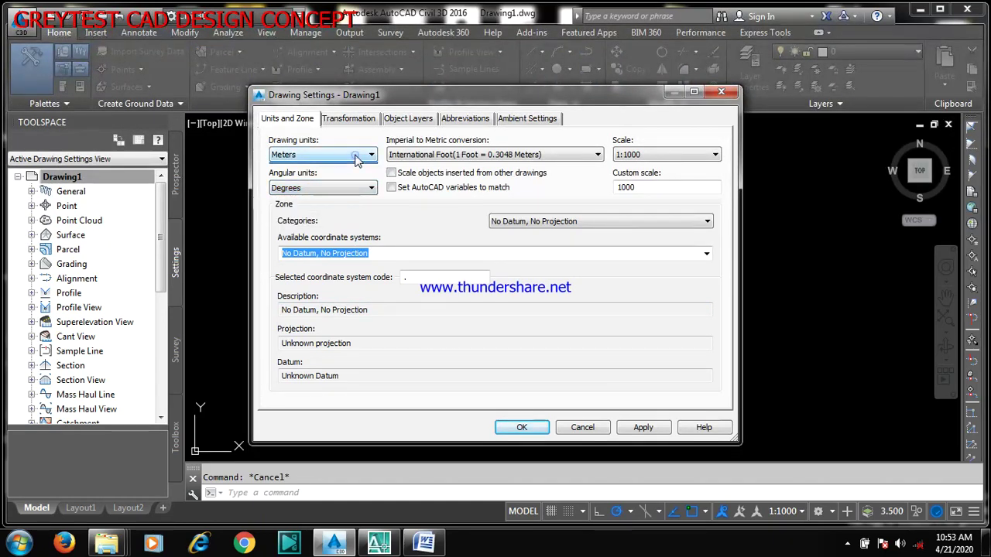
pyautogui.click(651, 156)
pyautogui.click(651, 157)
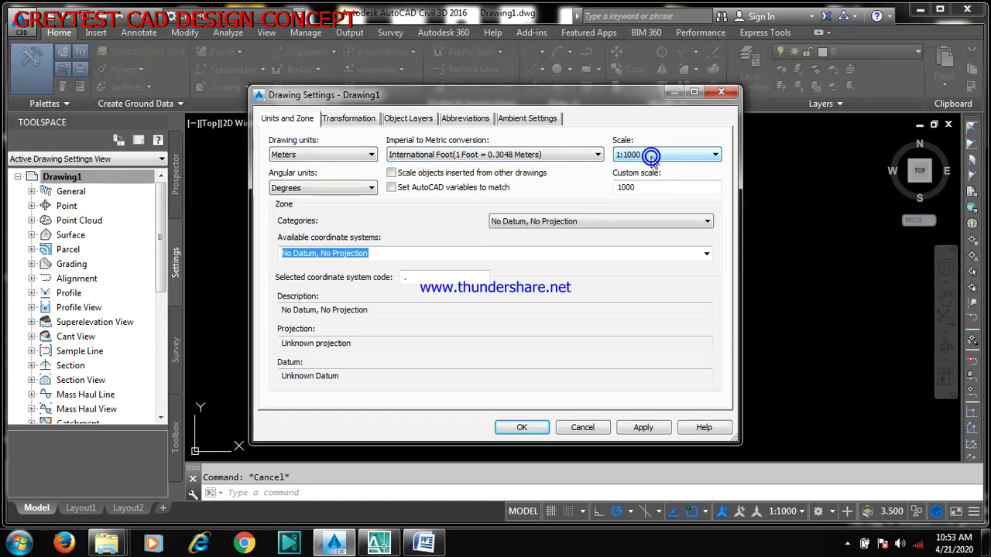
# Set the drawing's zone category to Nigeria with the Minna coordinate system and apply the settings.
pyautogui.click(666, 222)
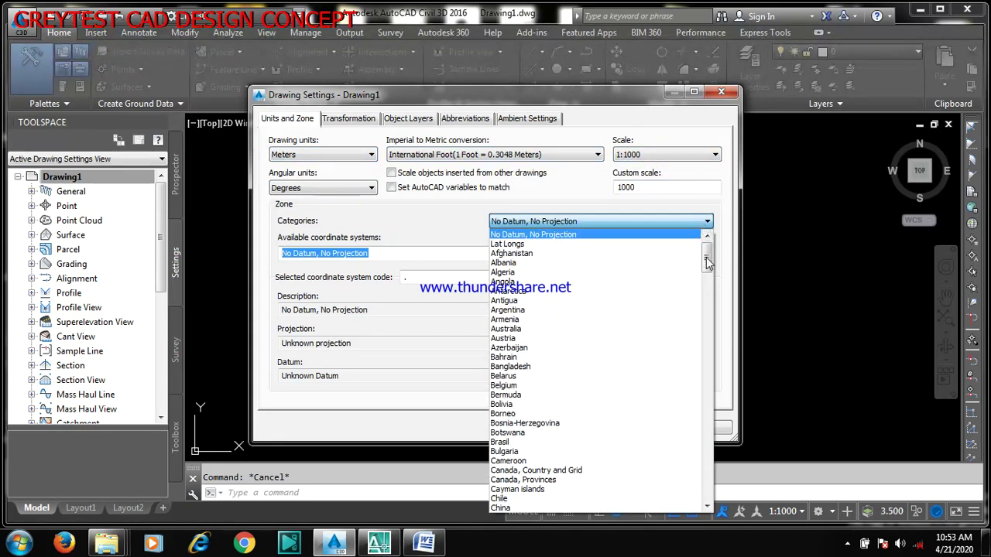
pyautogui.moveTo(705, 257); pyautogui.dragTo(708, 377)
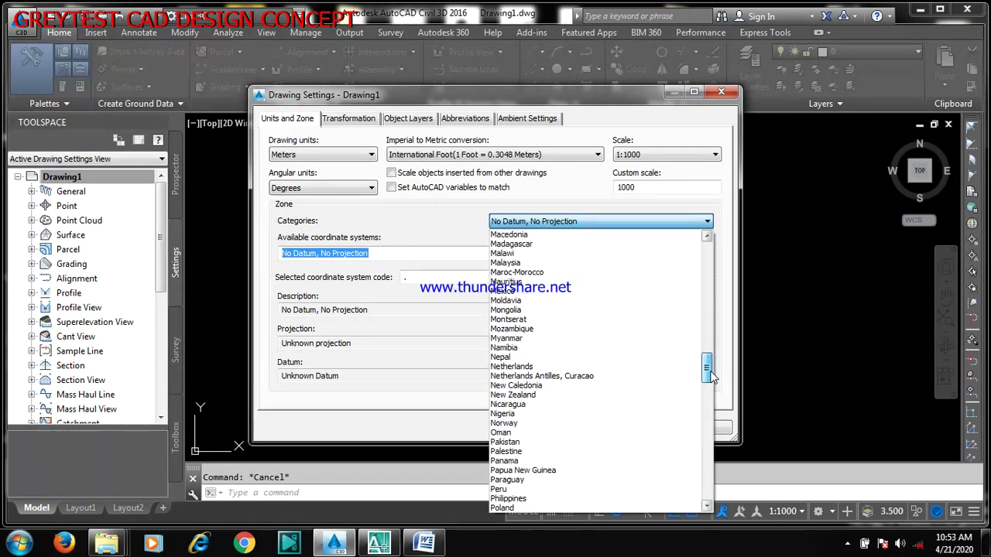
pyautogui.click(557, 413)
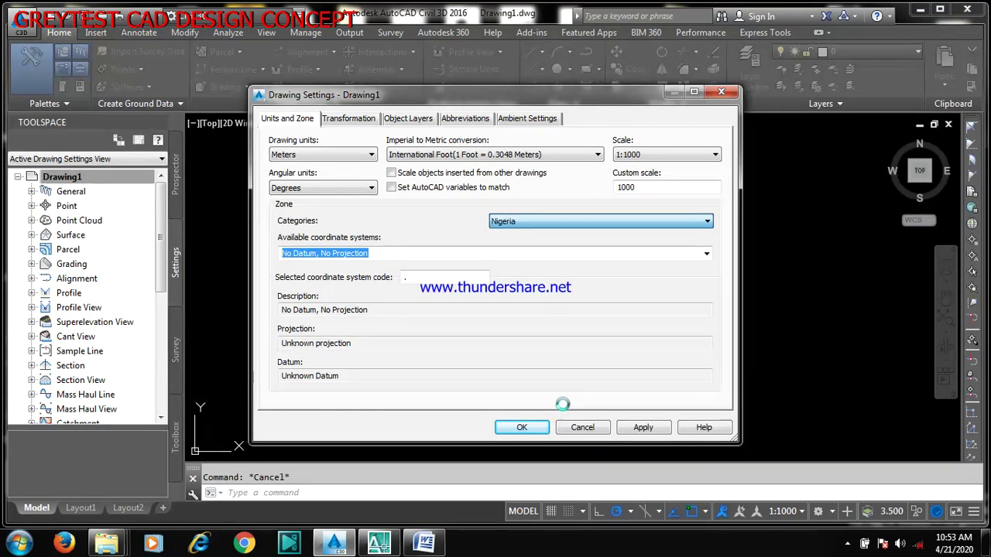
pyautogui.click(367, 254)
pyautogui.click(367, 253)
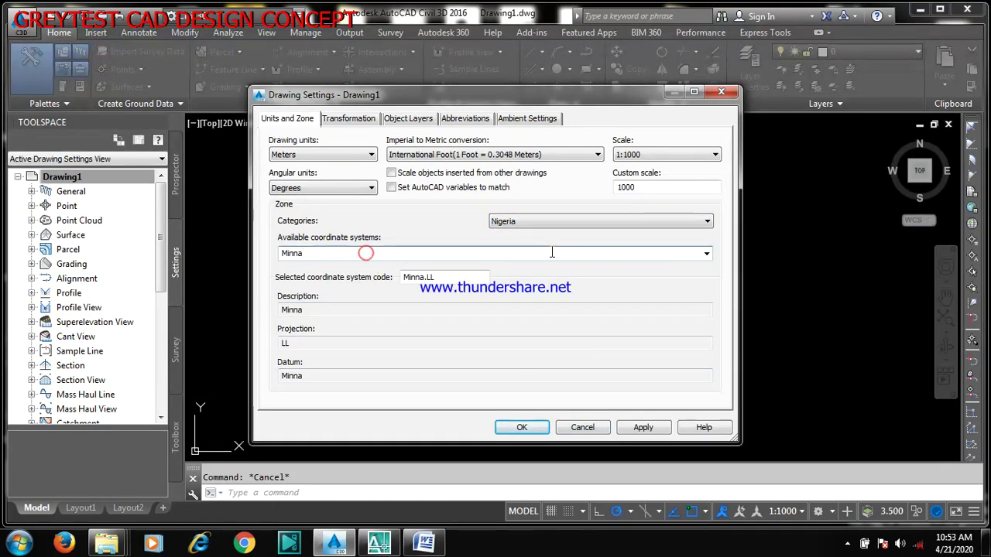
pyautogui.click(705, 256)
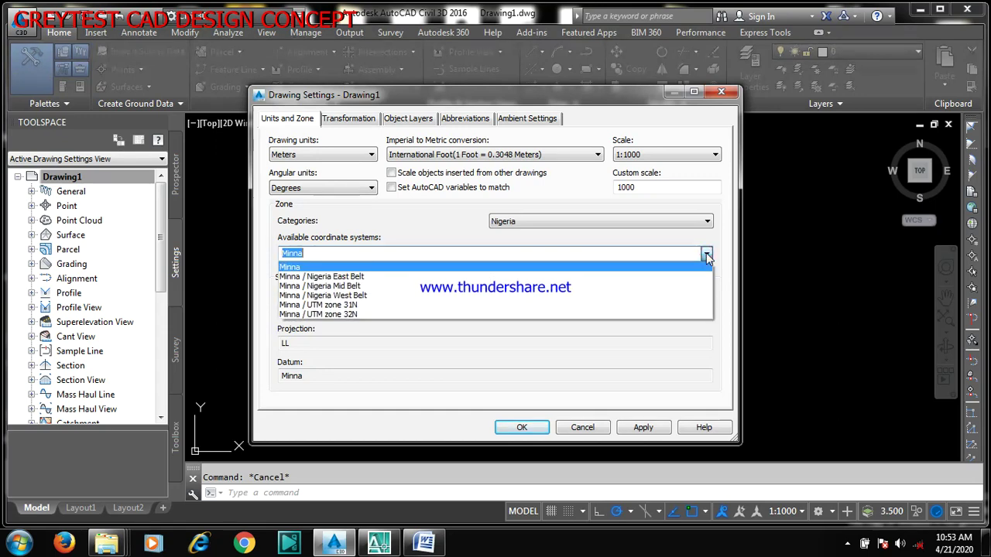
pyautogui.click(450, 267)
pyautogui.click(644, 428)
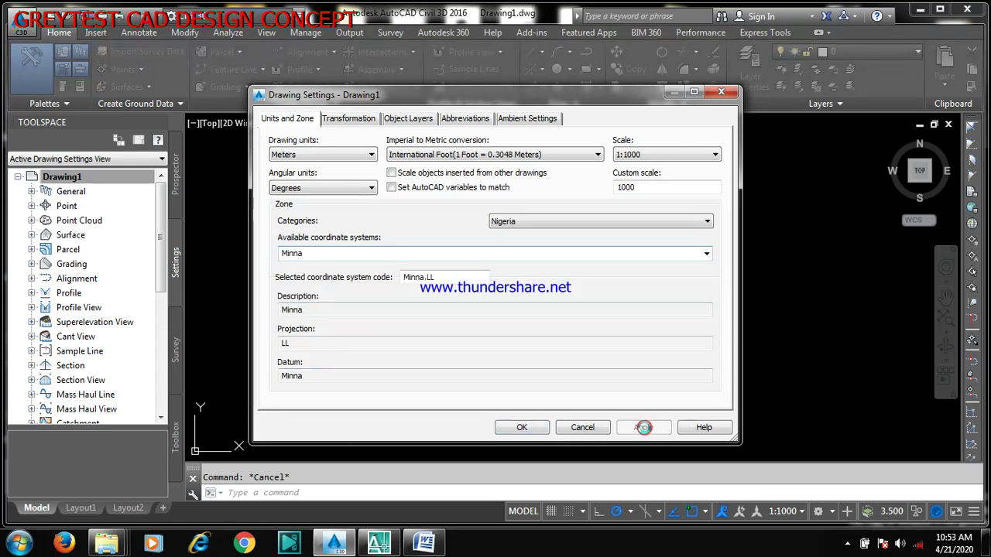
pyautogui.click(524, 430)
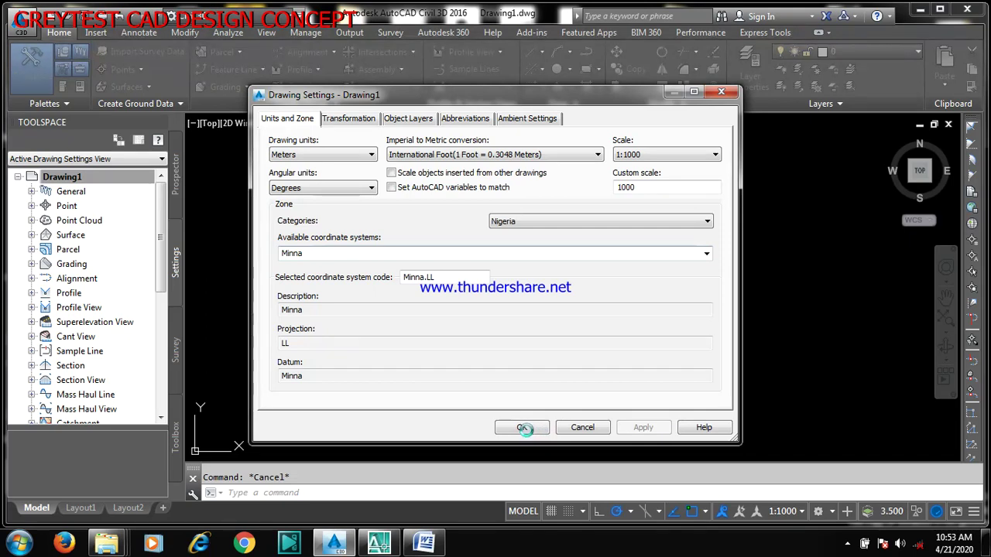
pyautogui.click(525, 429)
pyautogui.click(534, 429)
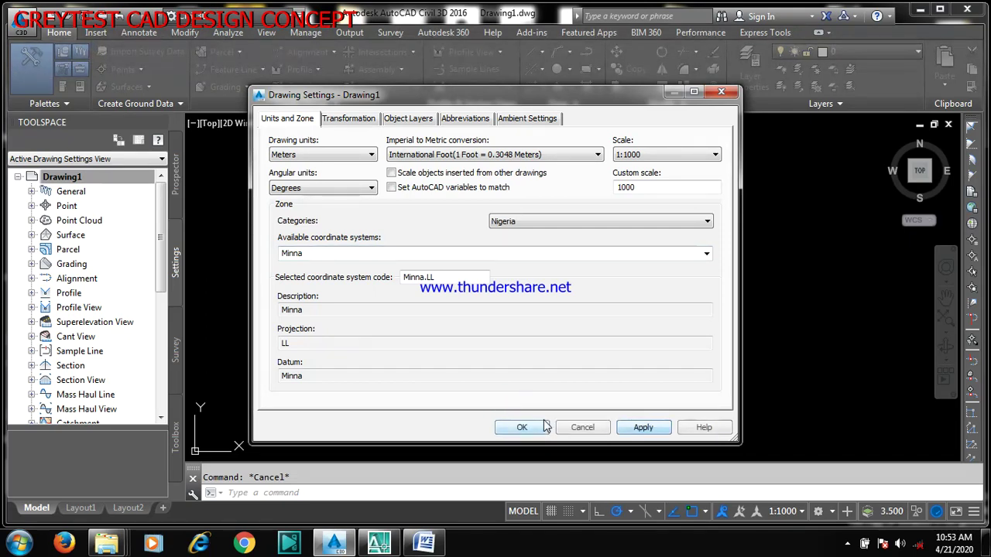
pyautogui.click(529, 427)
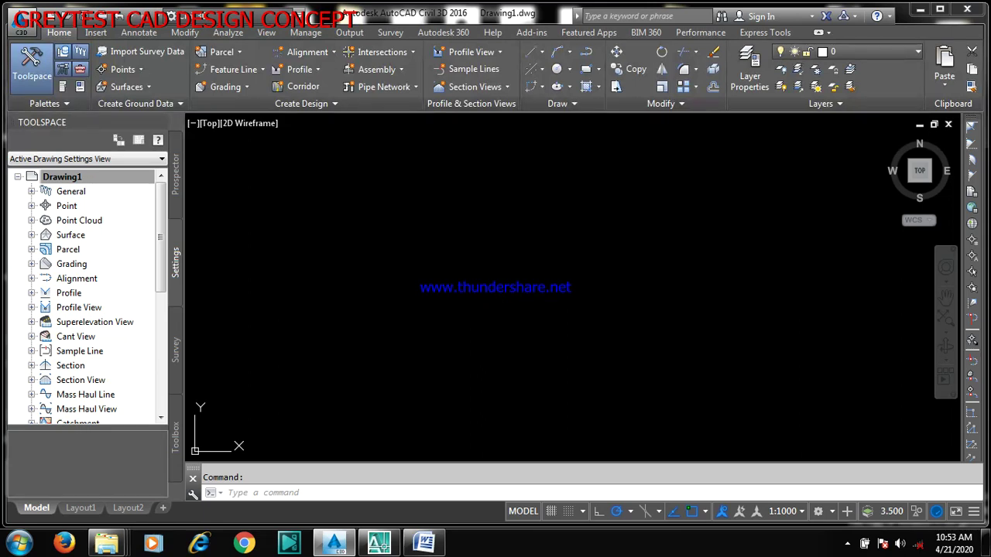
# Open the point creation tools for Drawing1's points and start Import Points.
pyautogui.click(176, 182)
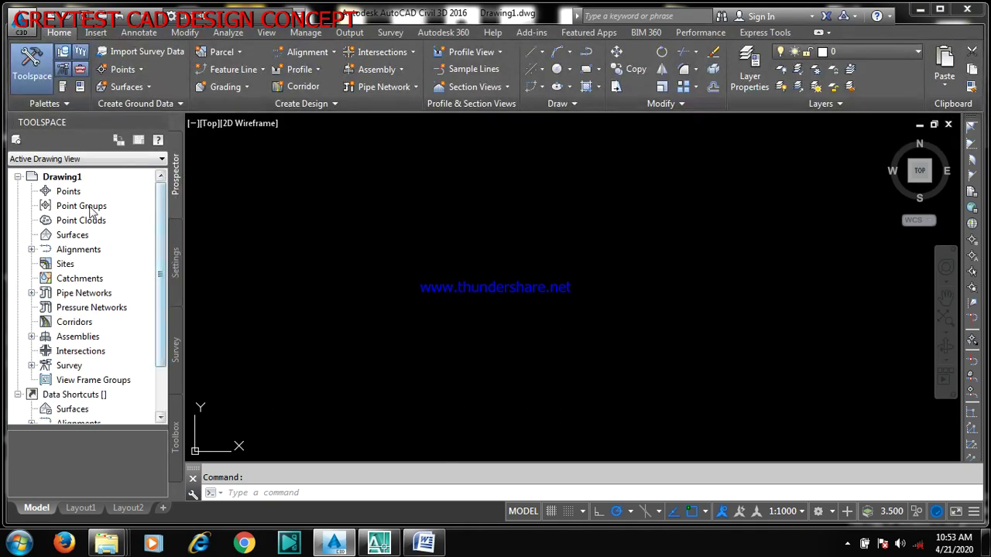
pyautogui.click(68, 192)
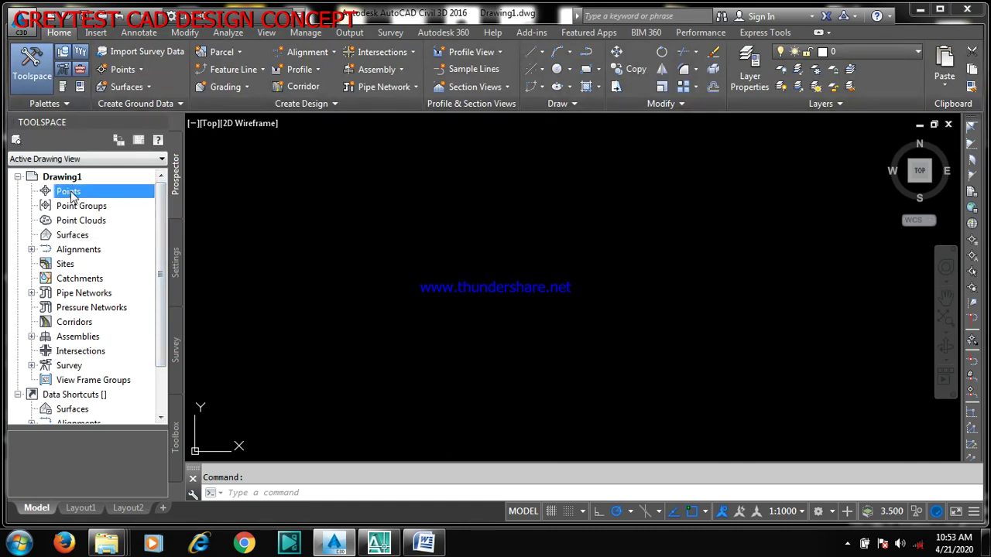
pyautogui.rightClick(73, 197)
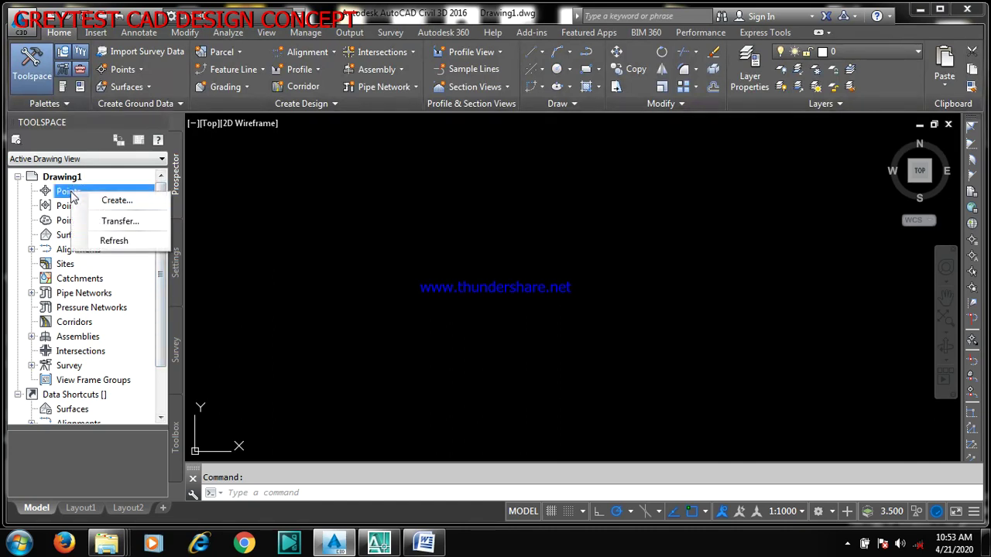
pyautogui.click(141, 203)
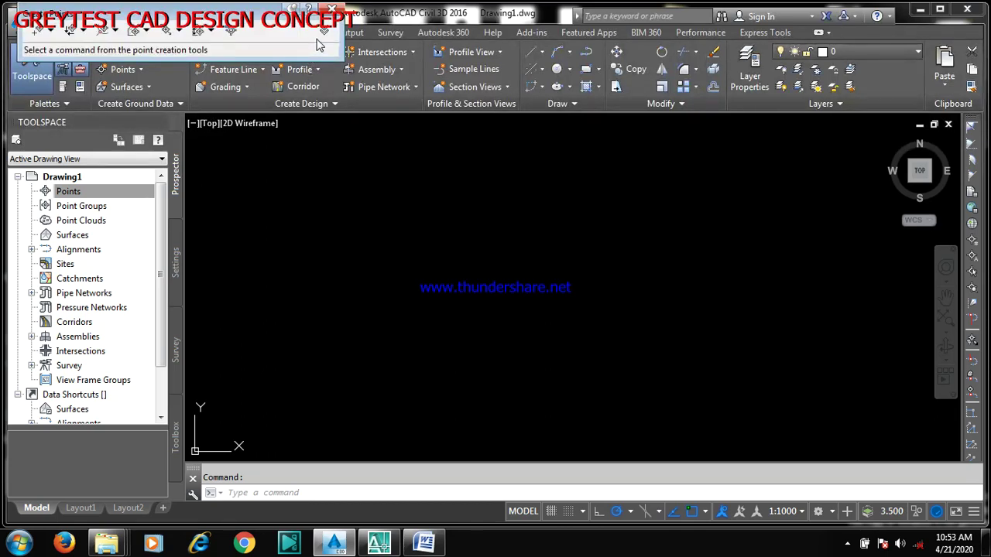
pyautogui.click(232, 32)
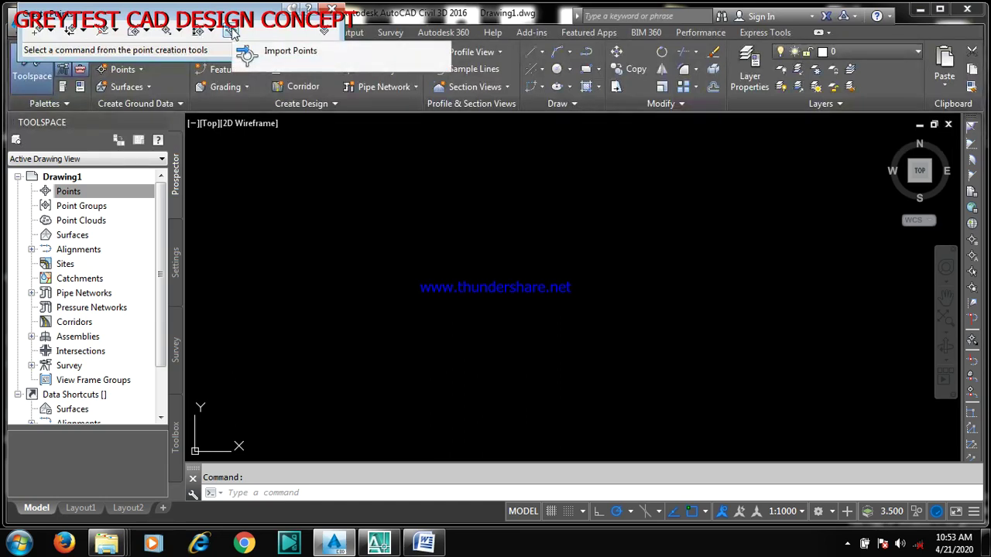
pyautogui.click(234, 33)
pyautogui.click(211, 31)
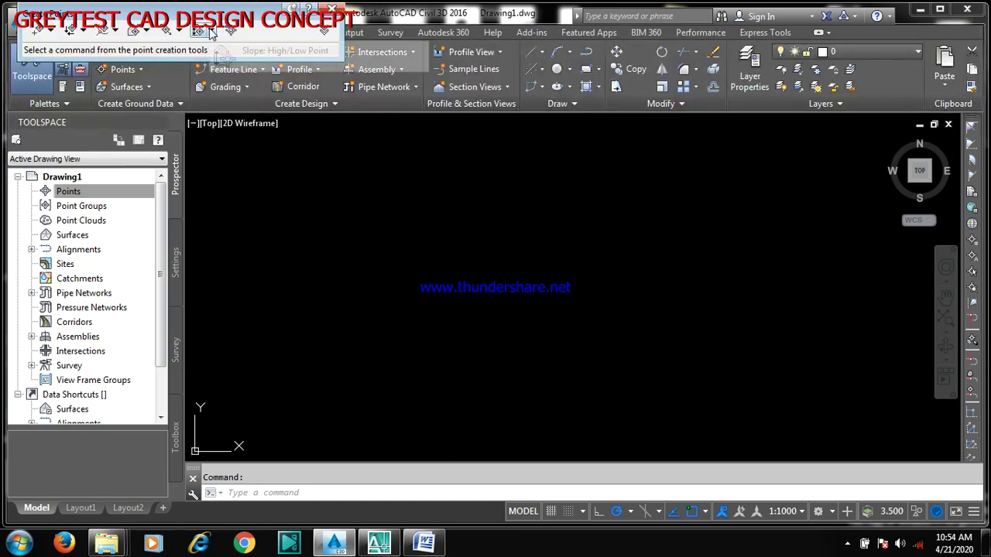
pyautogui.click(213, 31)
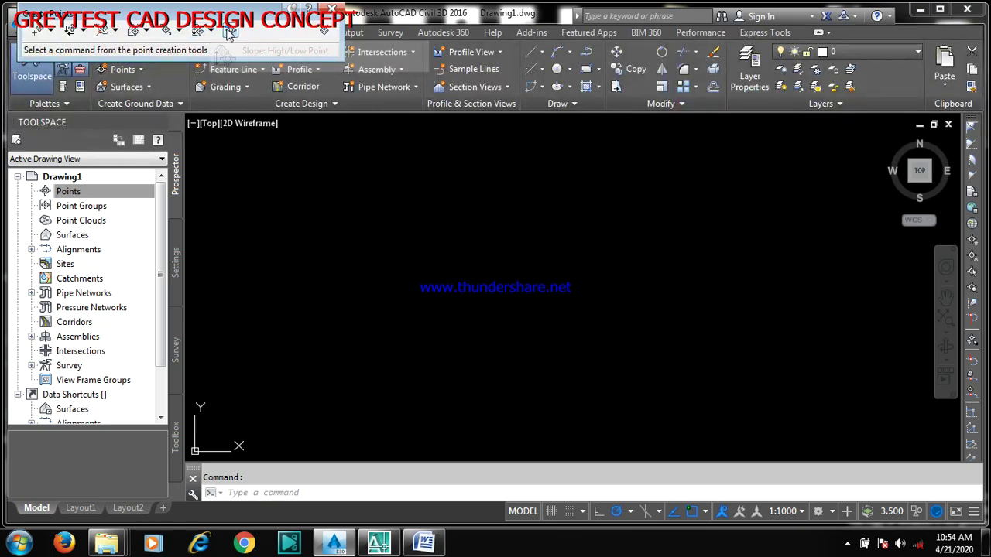
pyautogui.click(231, 32)
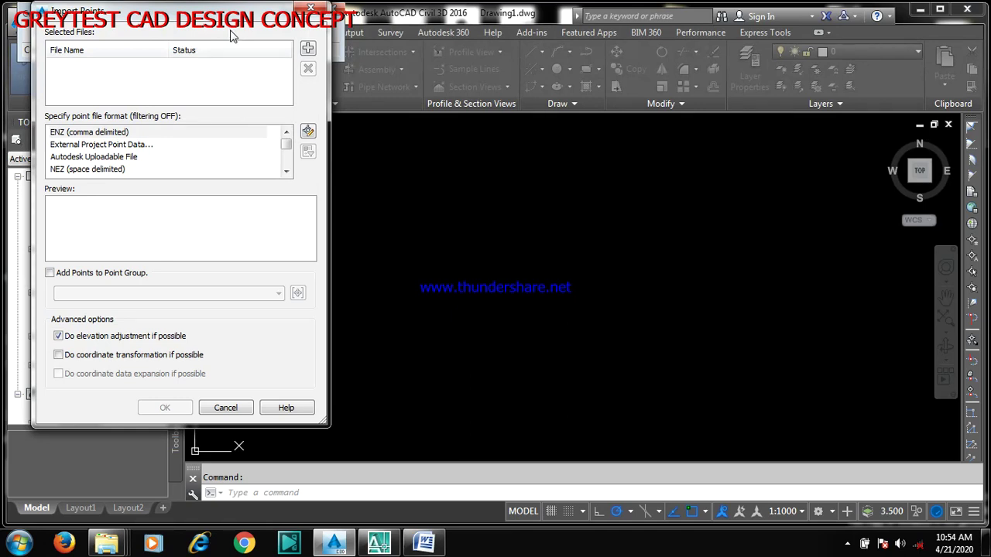
# Add the desktop file 2BED ROOM ACCESS ROAD DATA.csv as the source file for the point import.
pyautogui.click(308, 51)
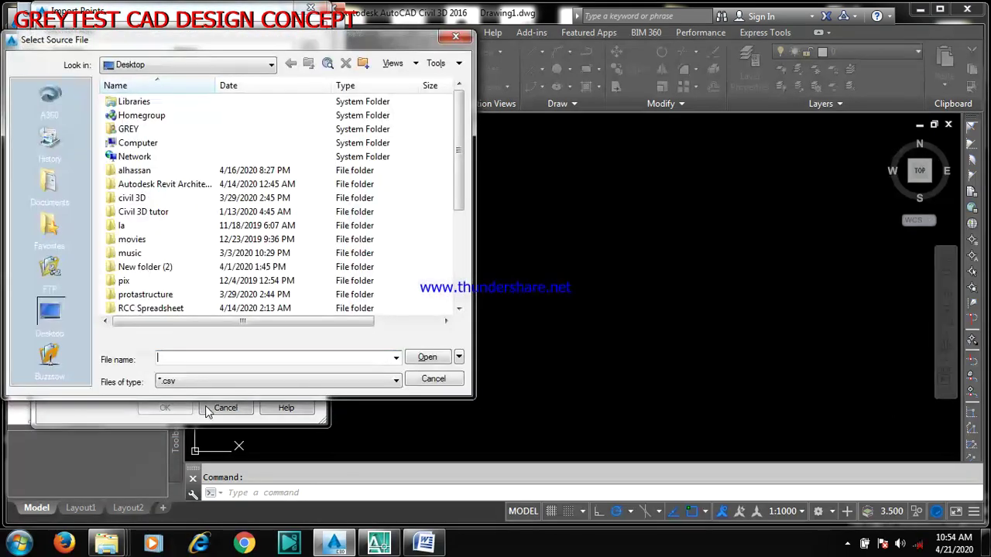
pyautogui.moveTo(455, 146); pyautogui.dragTo(461, 275)
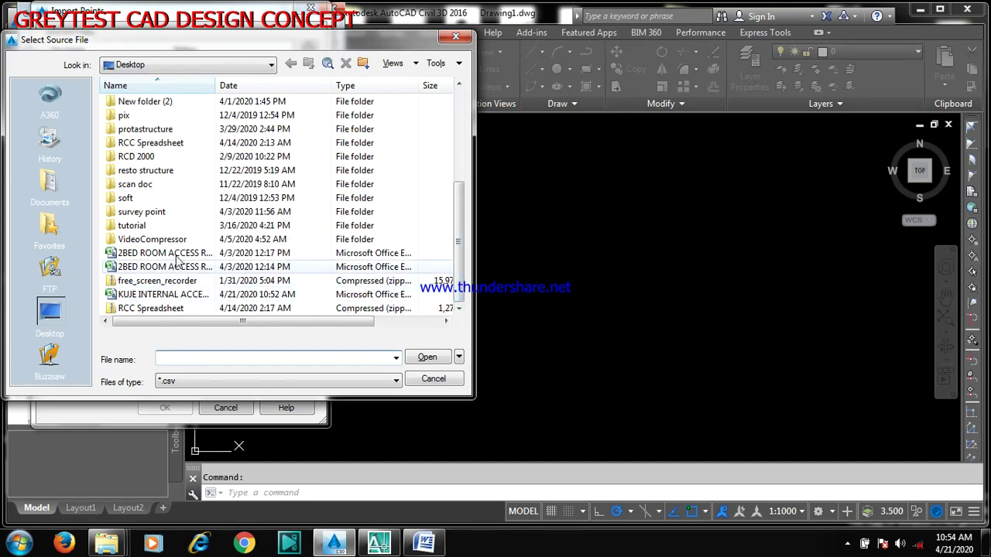
pyautogui.click(189, 255)
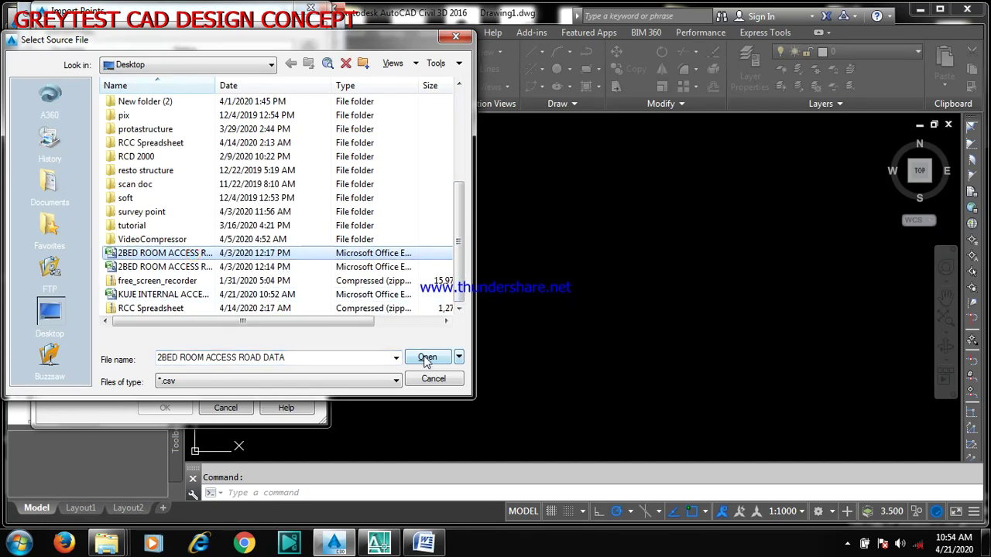
pyautogui.click(389, 266)
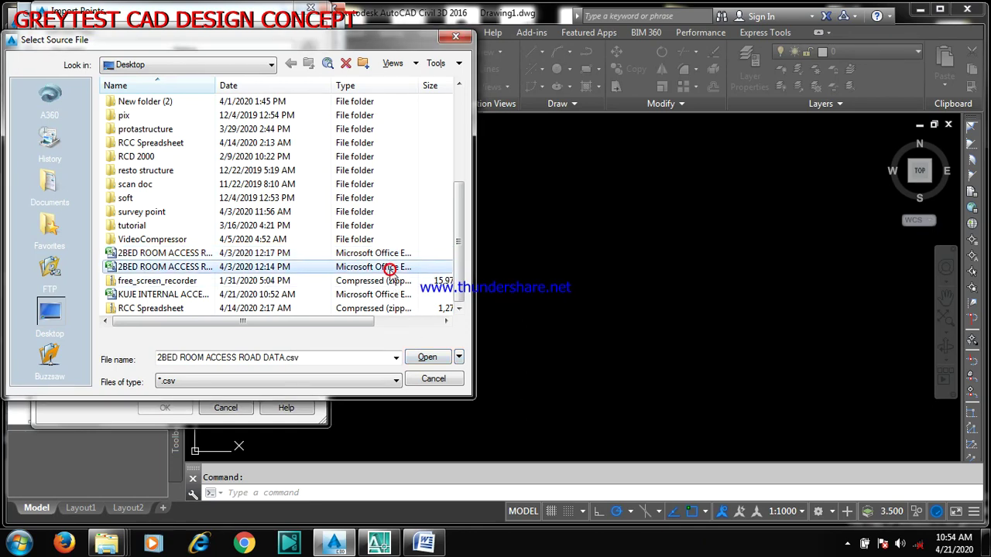
pyautogui.click(427, 357)
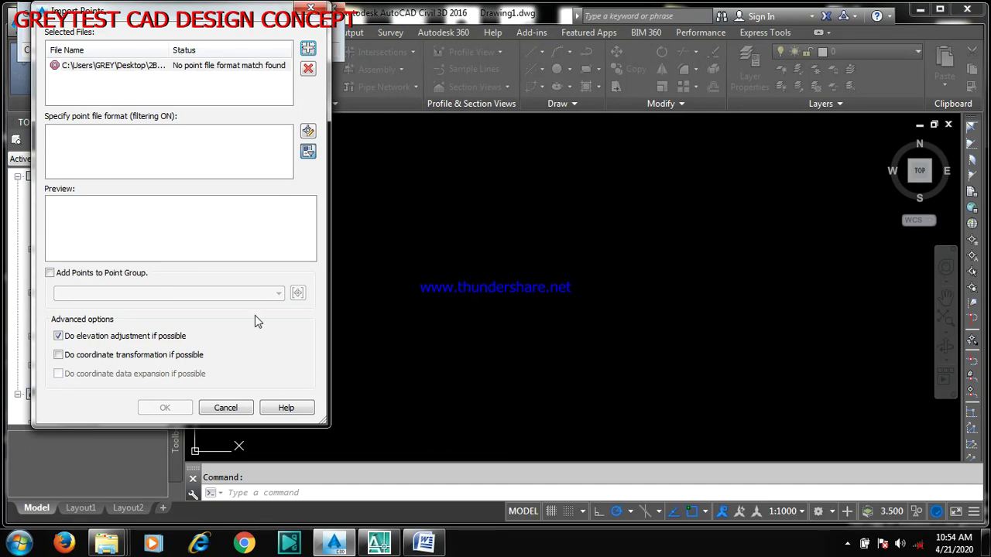
# Turn off the point file format filter, preview the points as ENZ (comma delimited), and close the import.
pyautogui.click(308, 131)
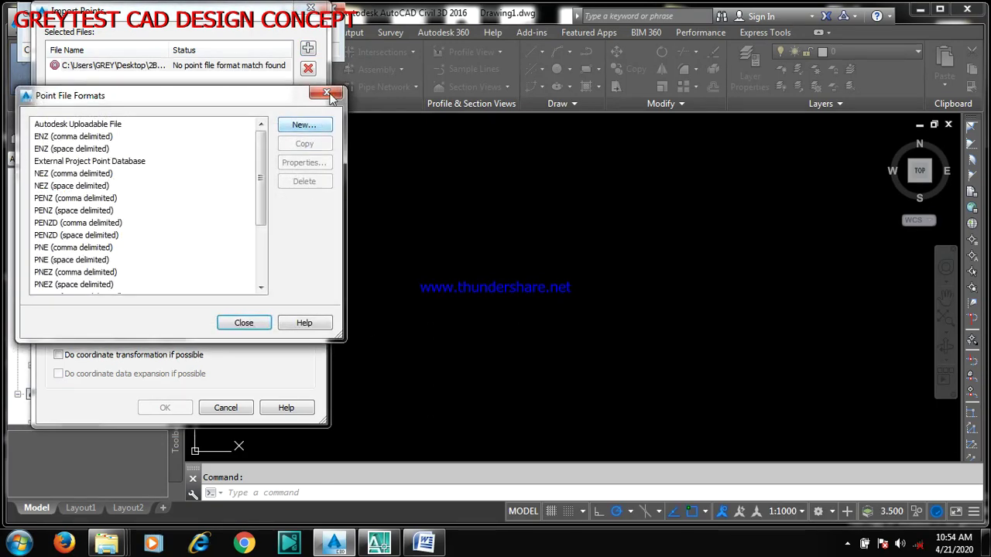
pyautogui.click(330, 94)
pyautogui.click(308, 152)
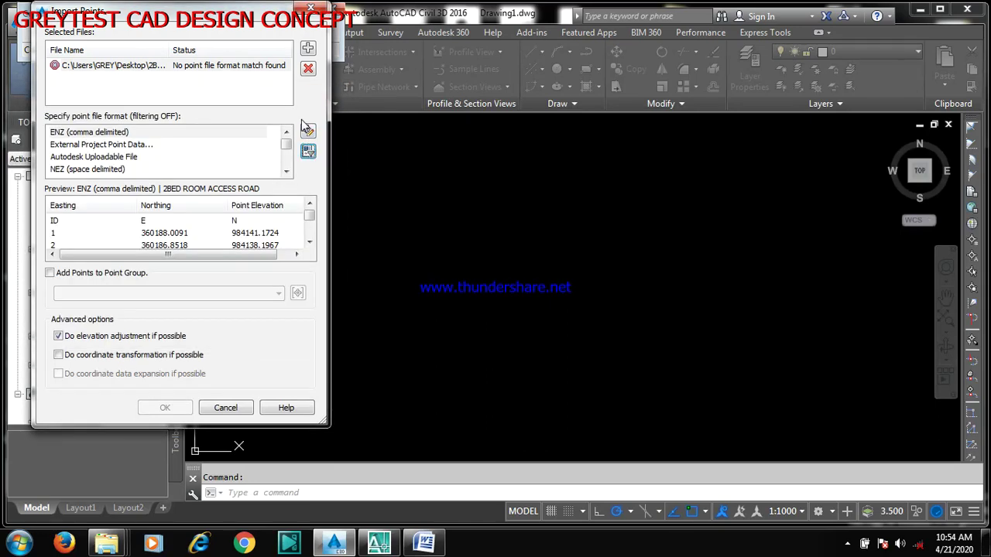
pyautogui.click(309, 244)
pyautogui.click(310, 244)
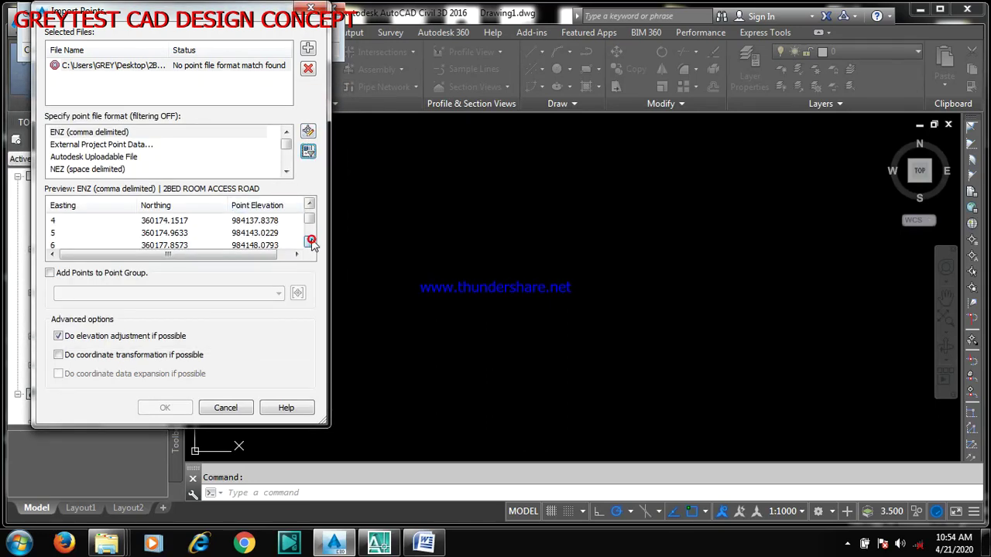
pyautogui.click(309, 244)
pyautogui.click(310, 245)
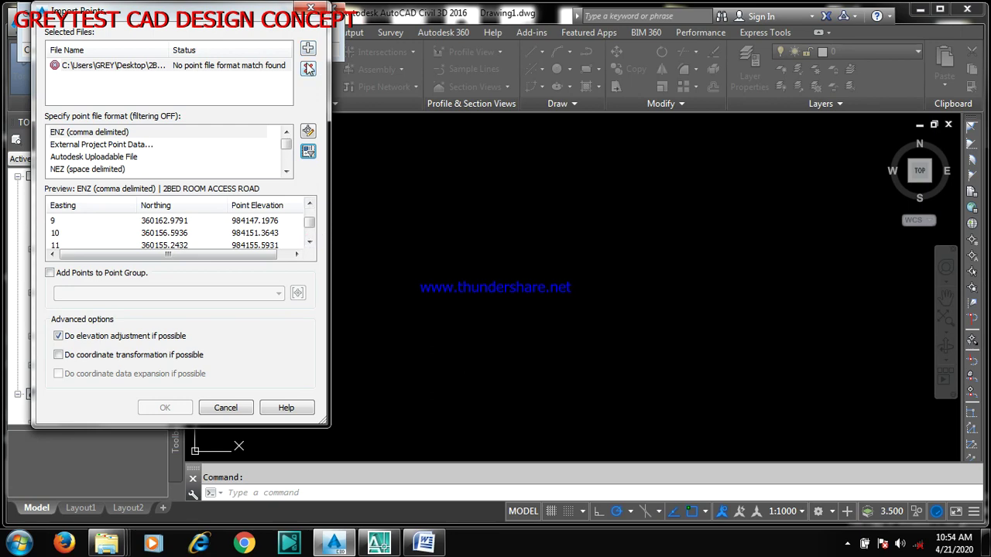
pyautogui.click(310, 7)
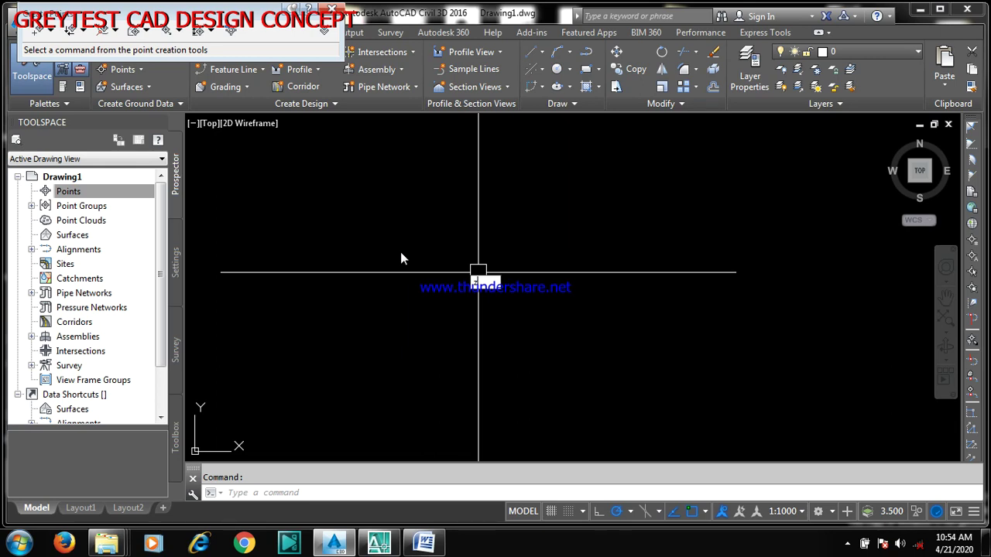
# Set the annotation scale of Drawing1's model space to 1:100.
pyautogui.write('z')
pyautogui.press('Return')
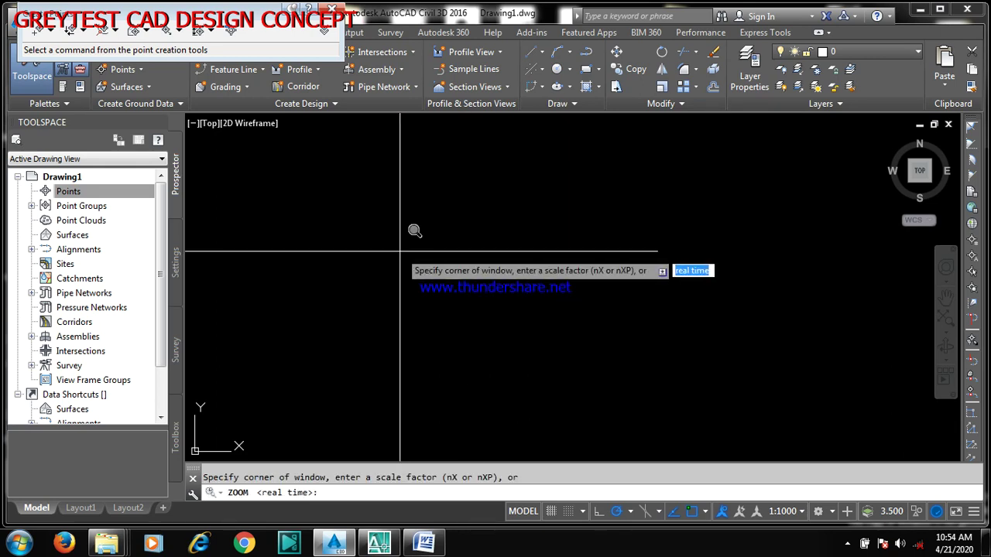
pyautogui.write('a')
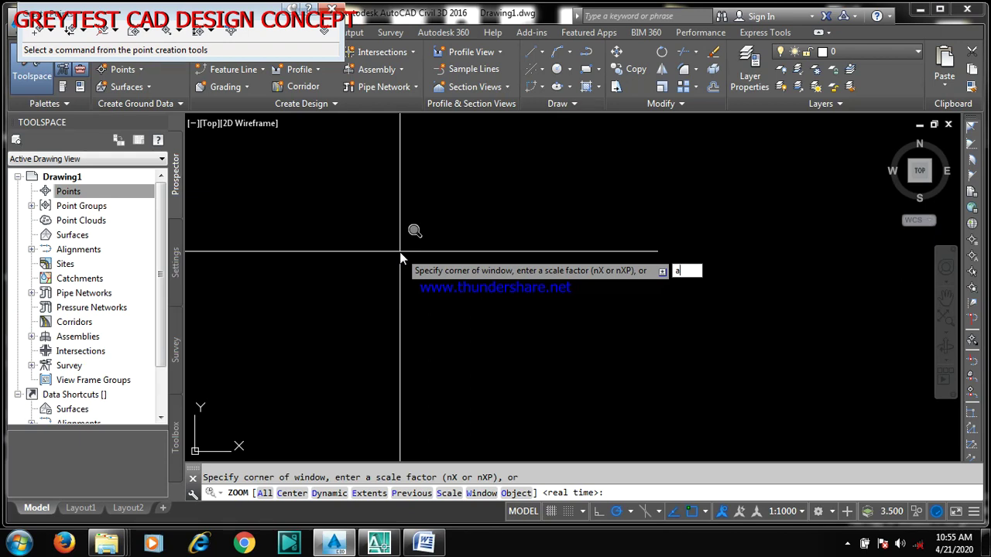
pyautogui.press('Return')
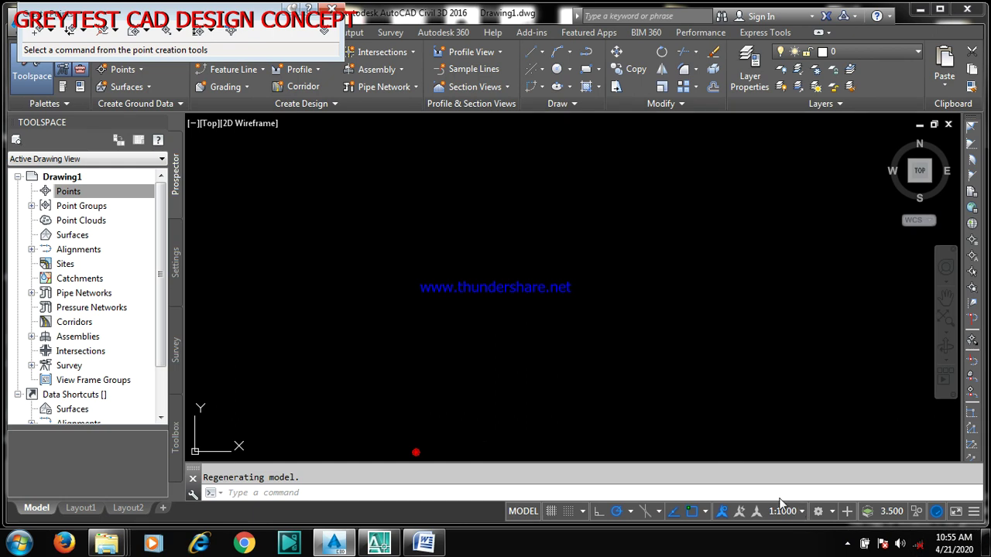
pyautogui.click(801, 512)
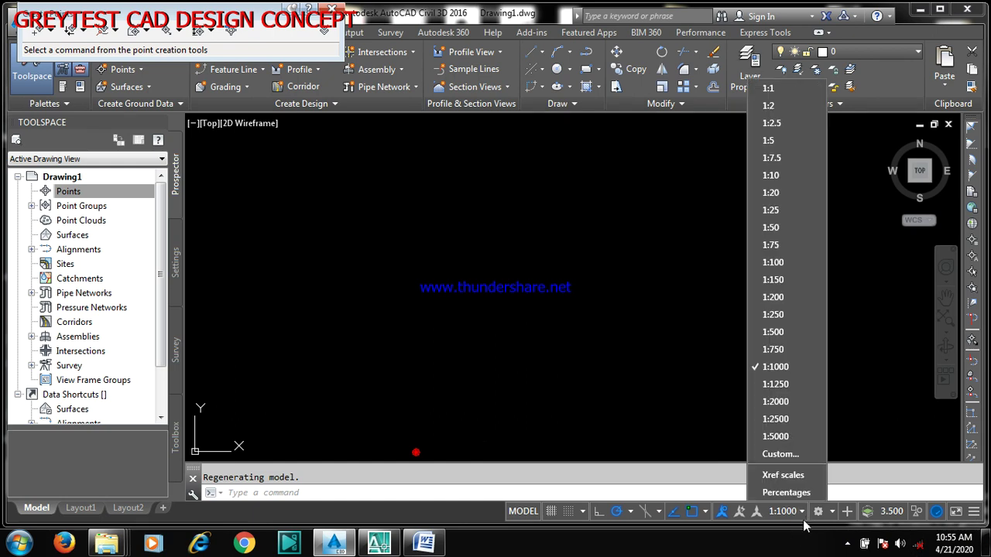
pyautogui.click(779, 267)
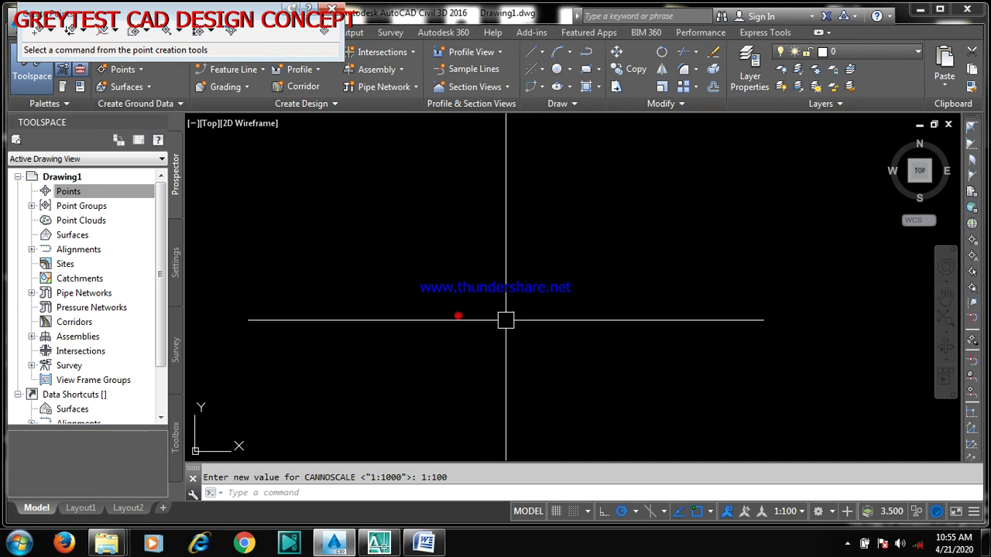
# Import the survey points from the desktop file 2BED ROOM ACCESS ROAD DATA using the ENZ (comma delimited) format.
pyautogui.click(210, 34)
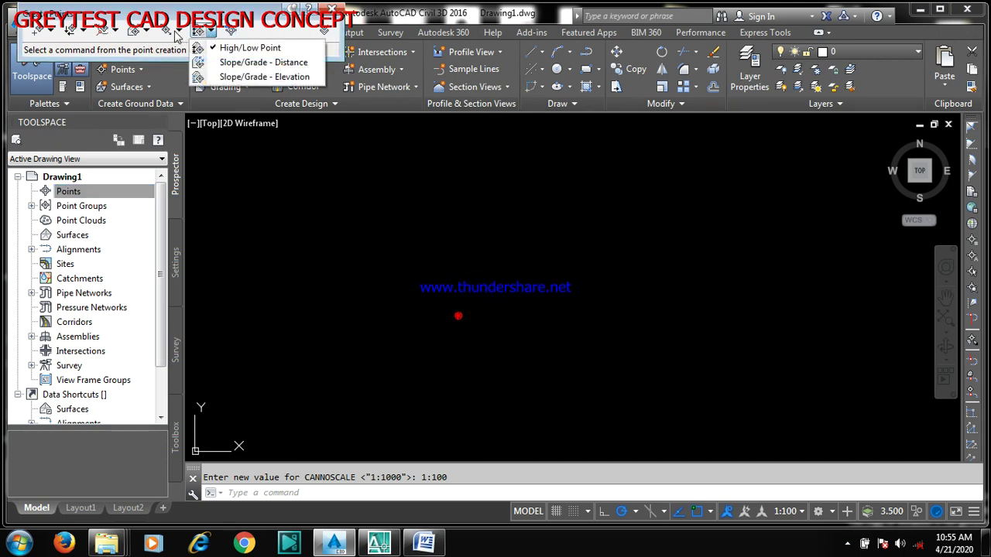
pyautogui.click(178, 34)
pyautogui.click(179, 34)
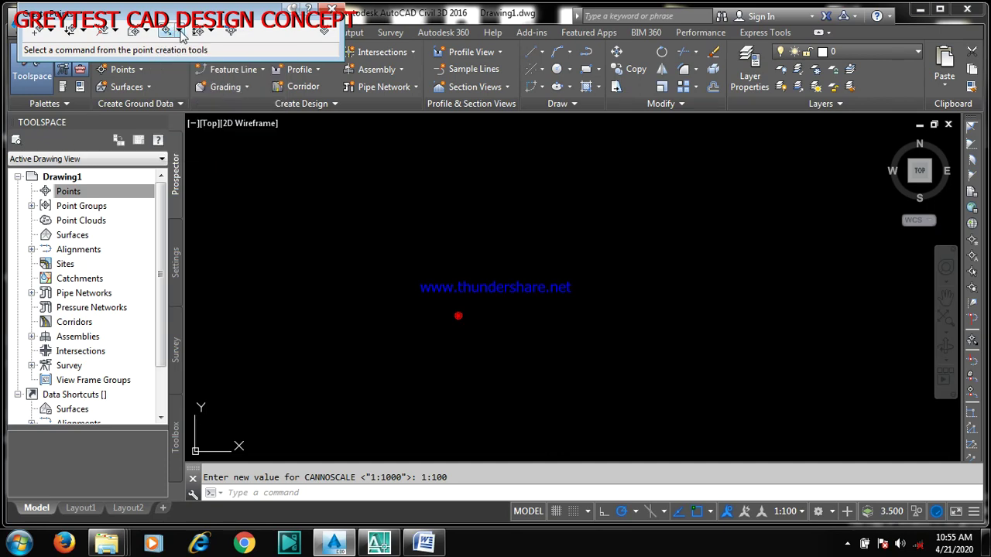
pyautogui.click(230, 31)
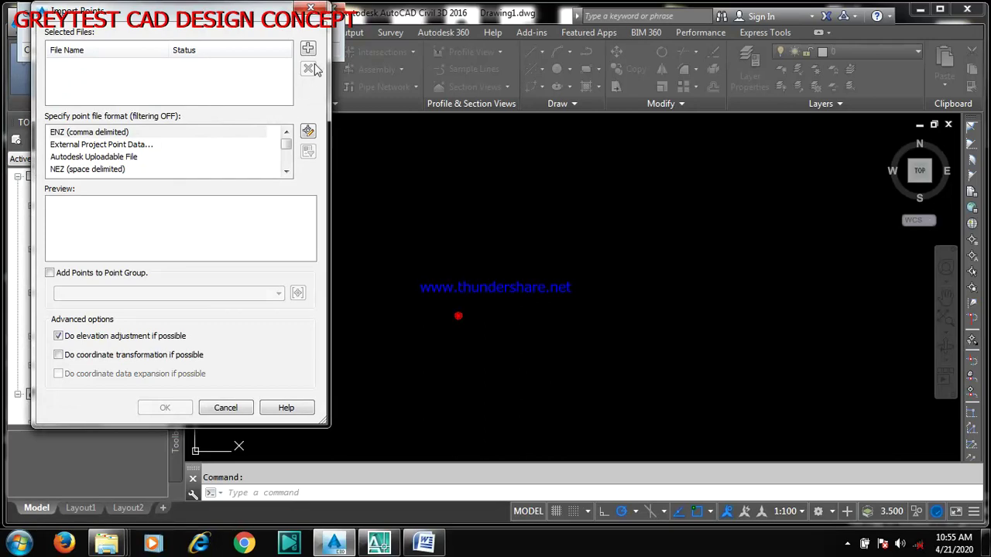
pyautogui.click(307, 49)
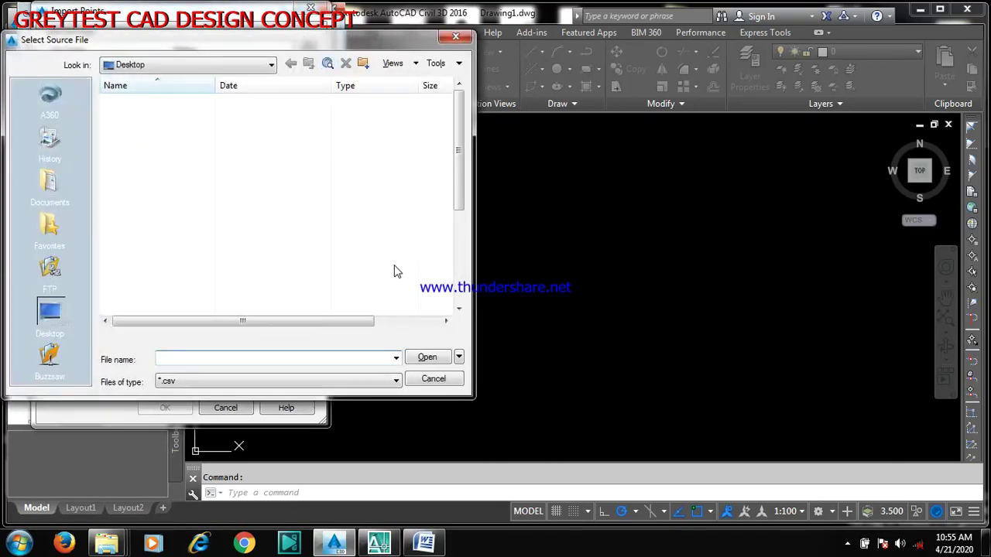
pyautogui.scroll(-5, 462, 147)
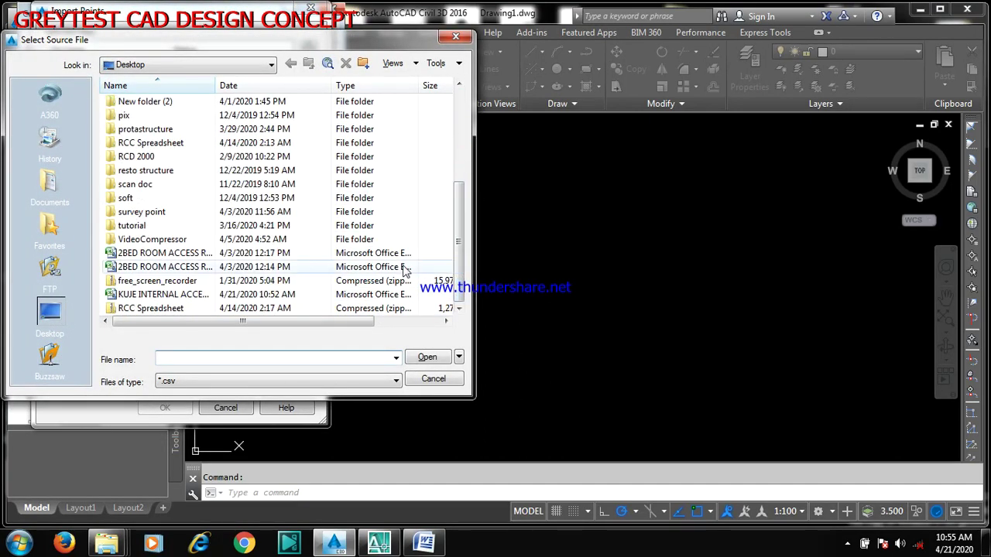
pyautogui.click(180, 267)
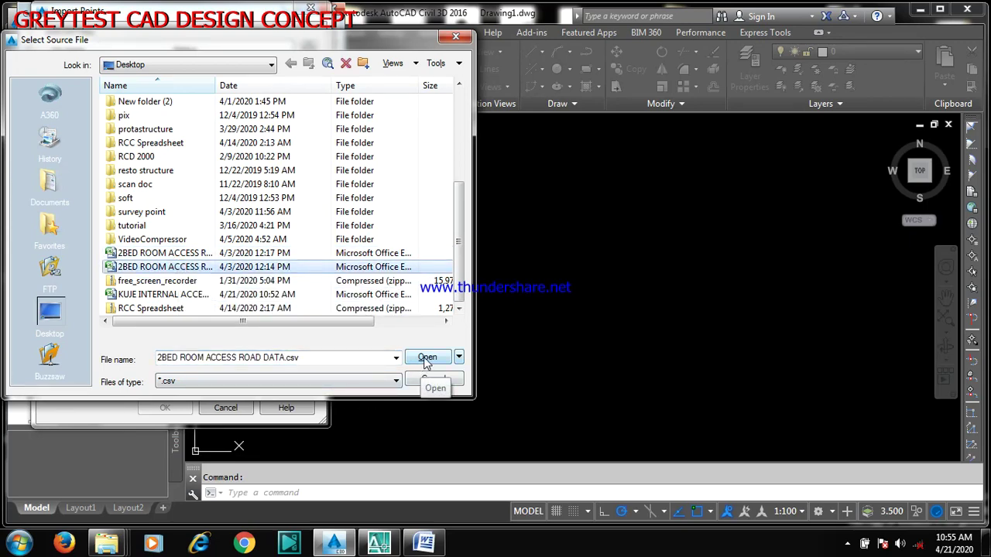
pyautogui.click(430, 254)
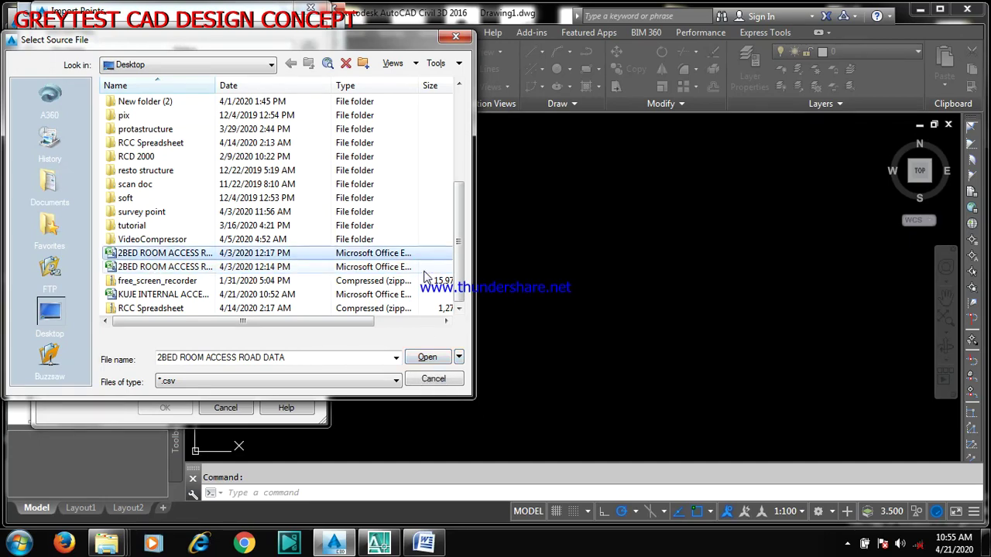
pyautogui.click(427, 356)
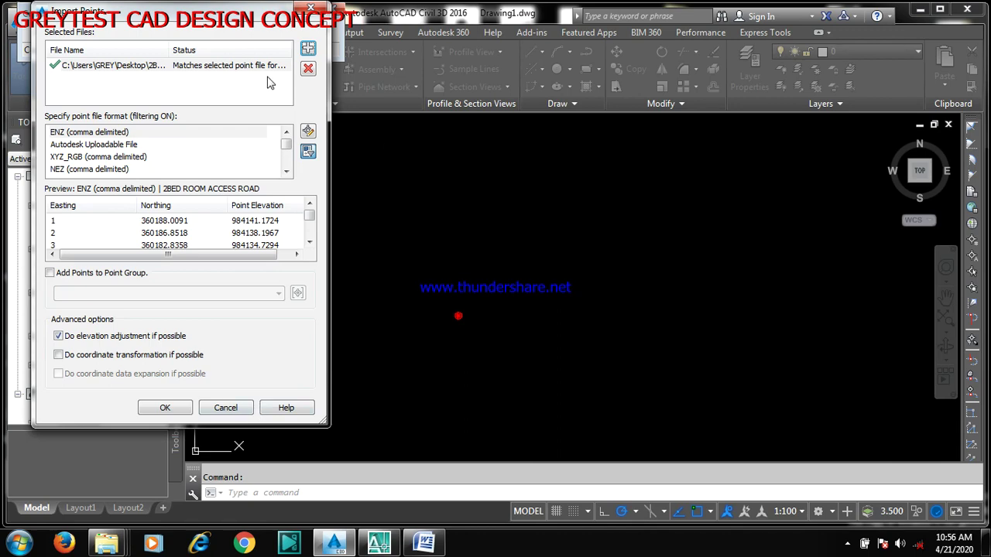
pyautogui.click(168, 411)
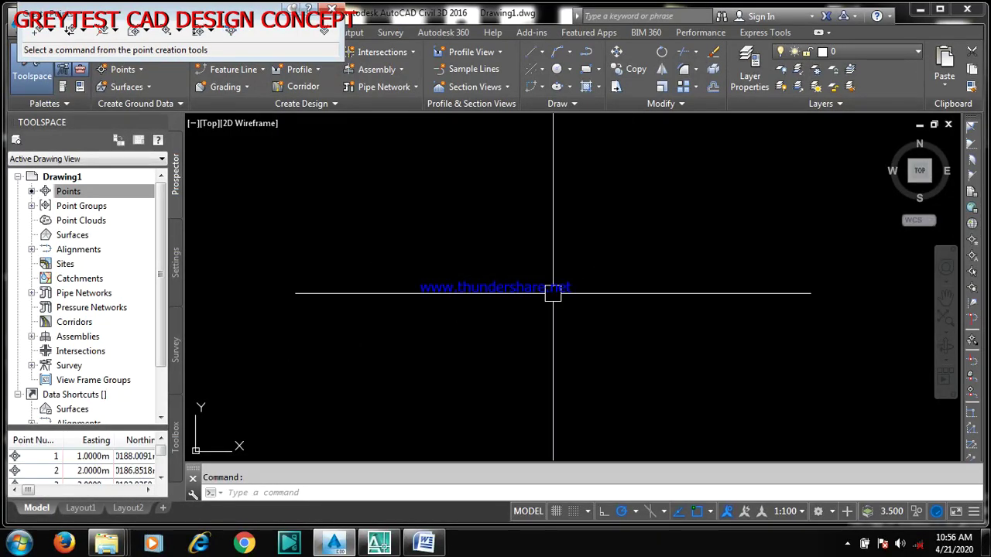
# Set the annotation scale back to 1:1000 for displaying the imported point markers.
pyautogui.write('Z')
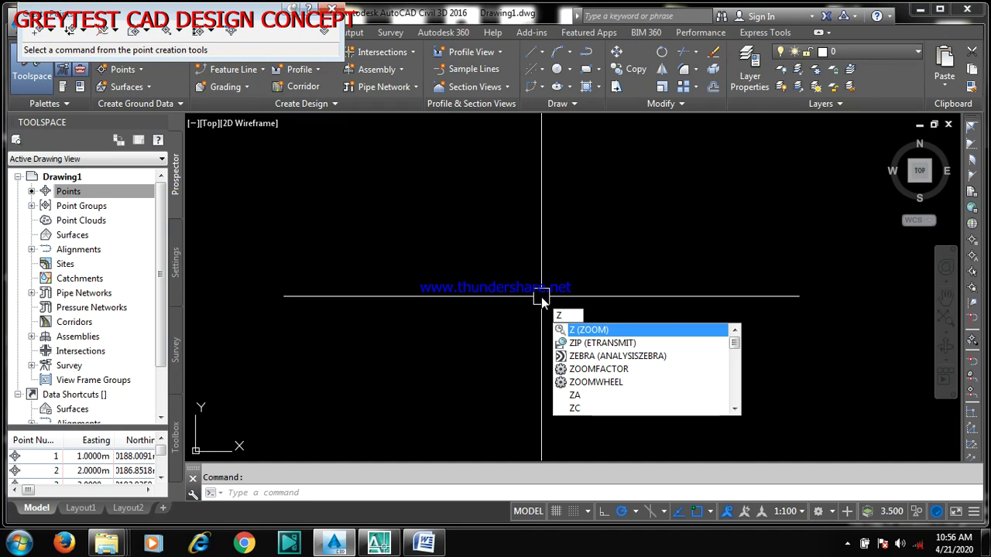
pyautogui.press('Return')
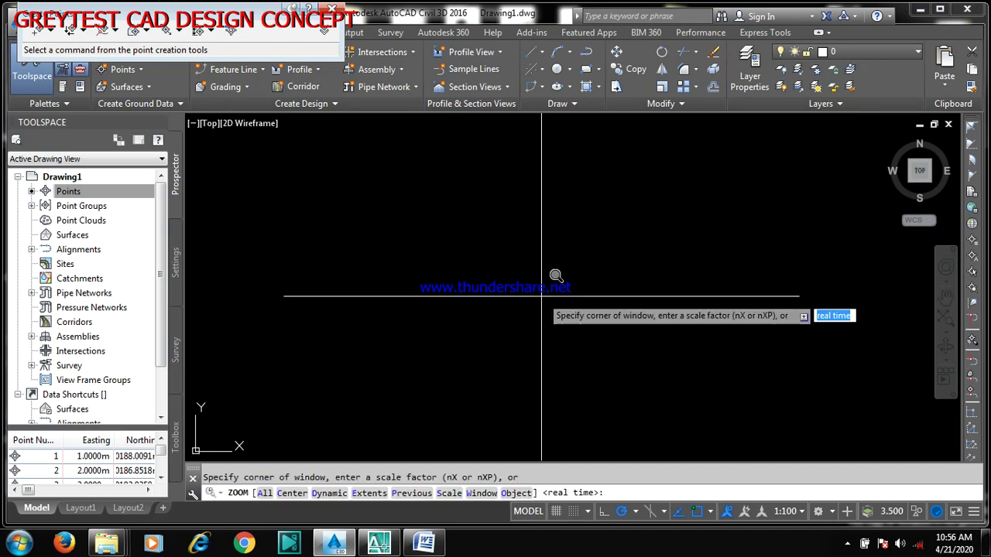
pyautogui.write('a')
pyautogui.press('Return')
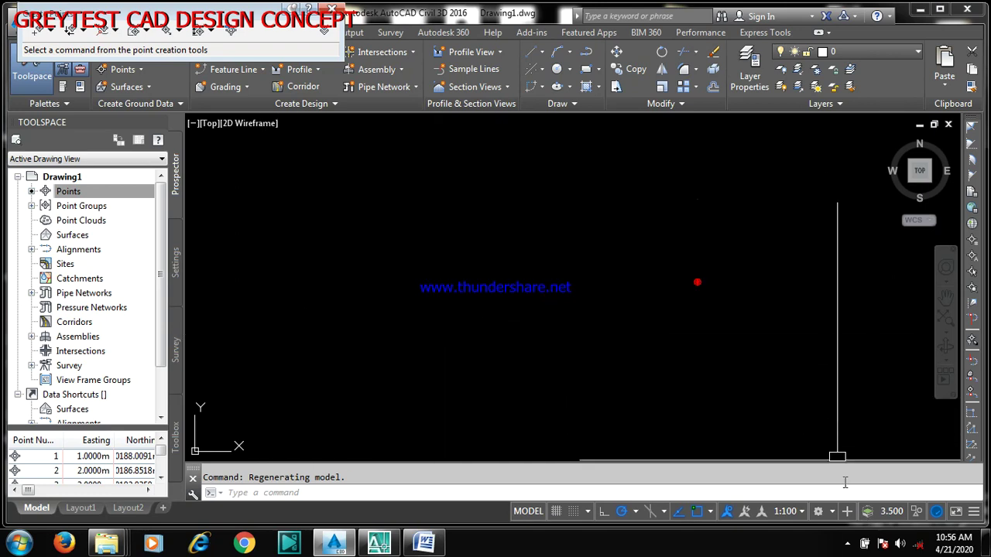
pyautogui.click(801, 512)
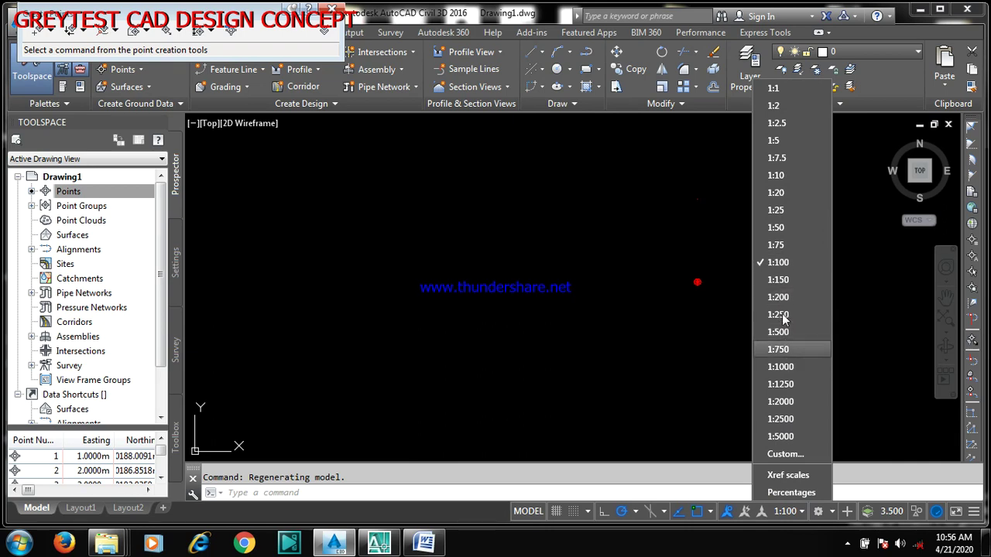
pyautogui.click(789, 368)
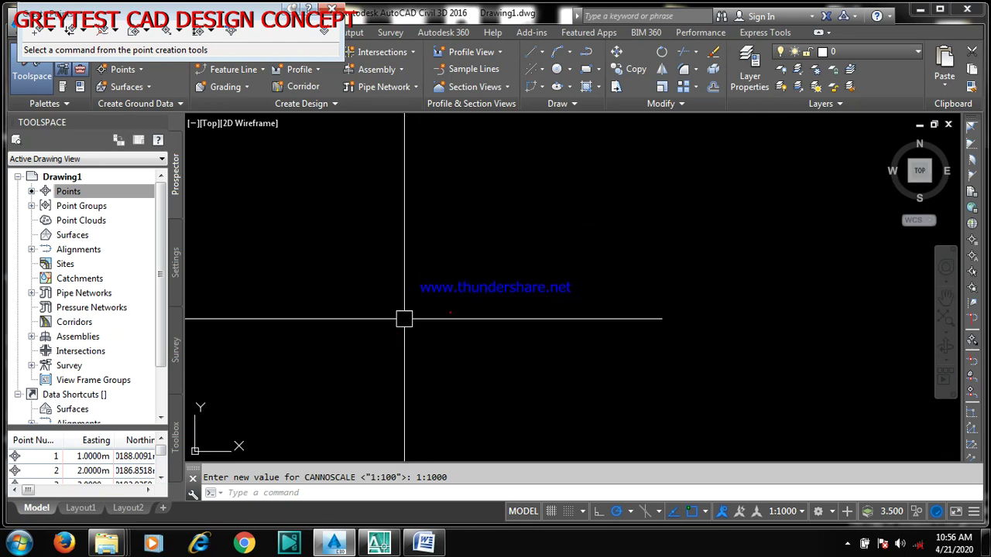
# Examine the layout of the imported survey points along both road lines and dismiss the Windows color scheme message.
pyautogui.scroll(10, 545, 356)
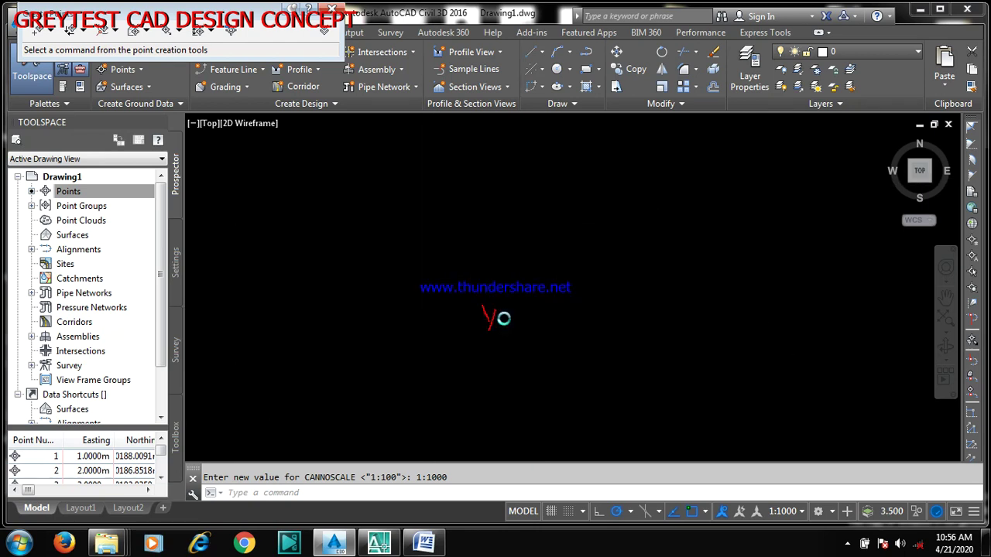
pyautogui.scroll(6, 588, 267)
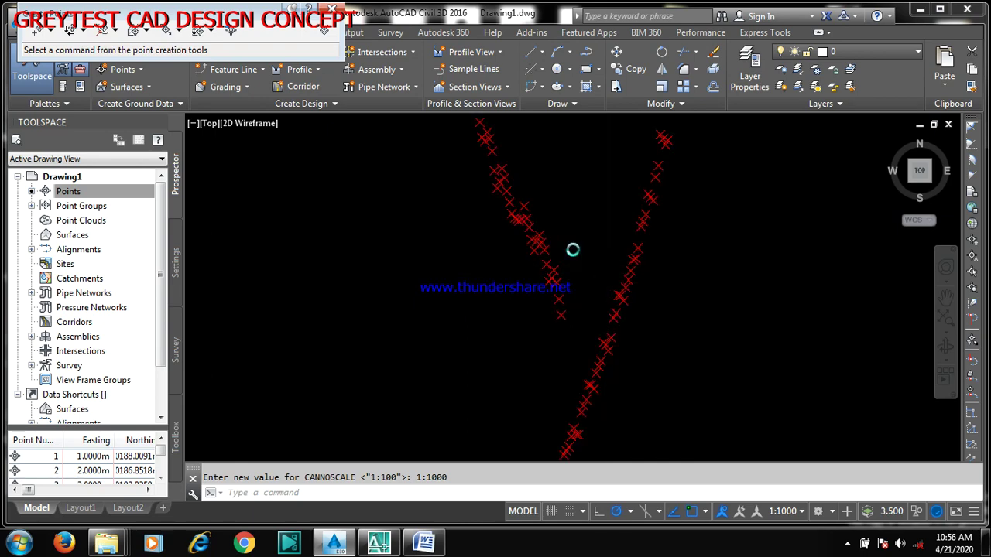
pyautogui.scroll(-6, 577, 258)
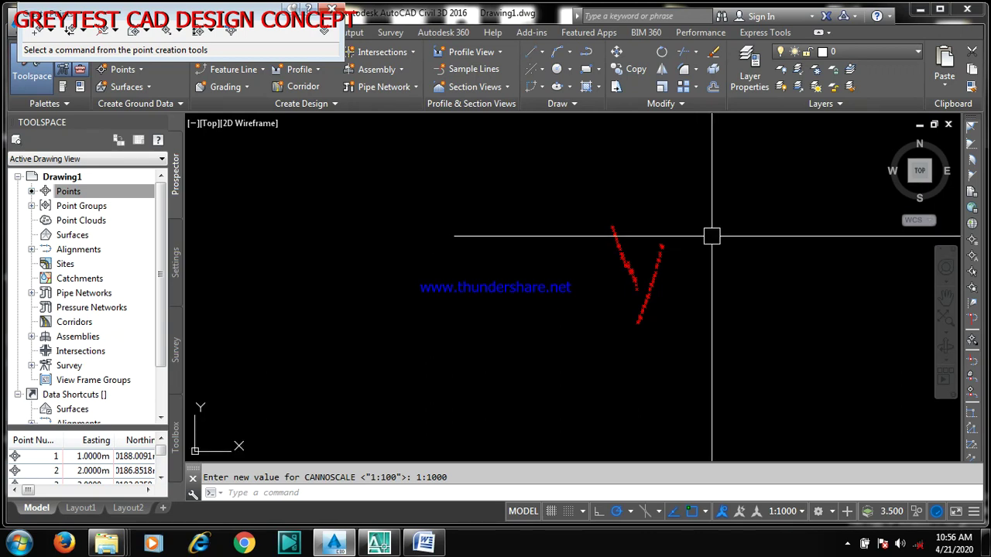
pyautogui.scroll(4, 711, 235)
pyautogui.scroll(-2, 606, 310)
pyautogui.scroll(1, 606, 310)
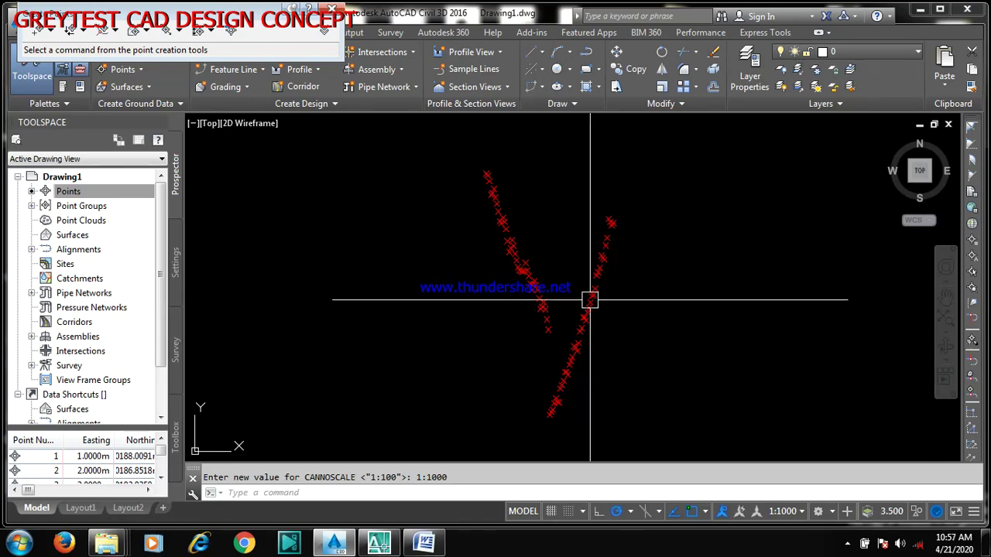
pyautogui.scroll(-2, 464, 236)
pyautogui.scroll(3, 451, 266)
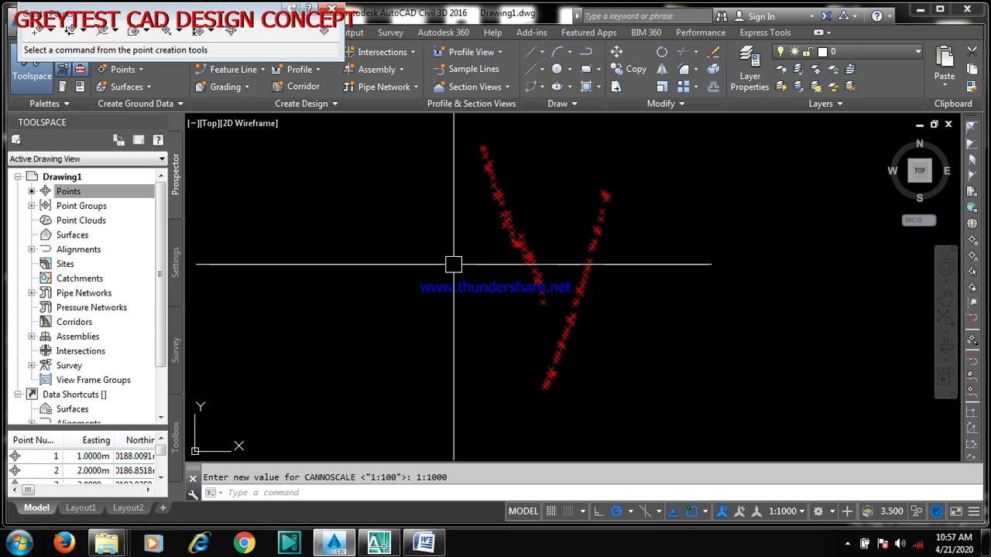
pyautogui.scroll(-2, 537, 314)
pyautogui.scroll(2, 553, 326)
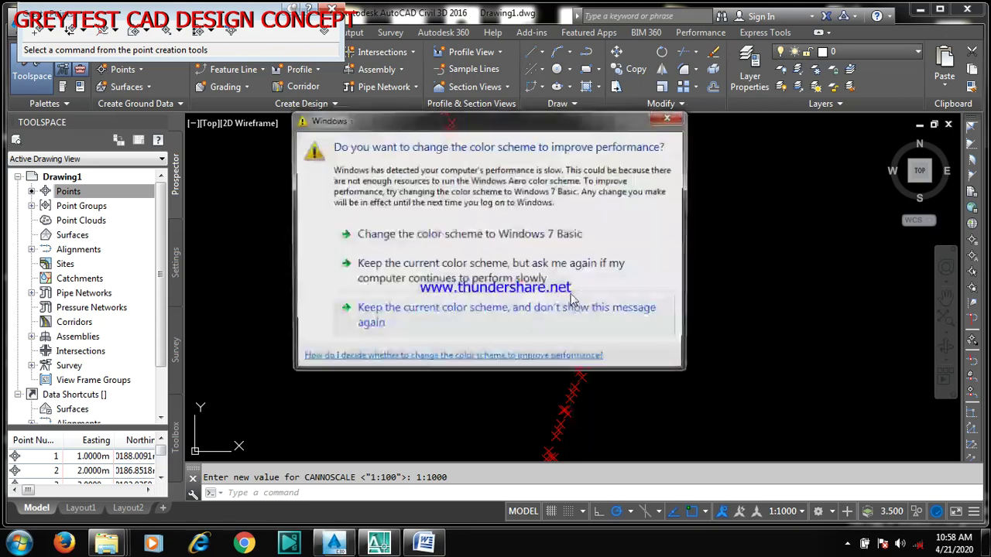
pyautogui.click(670, 117)
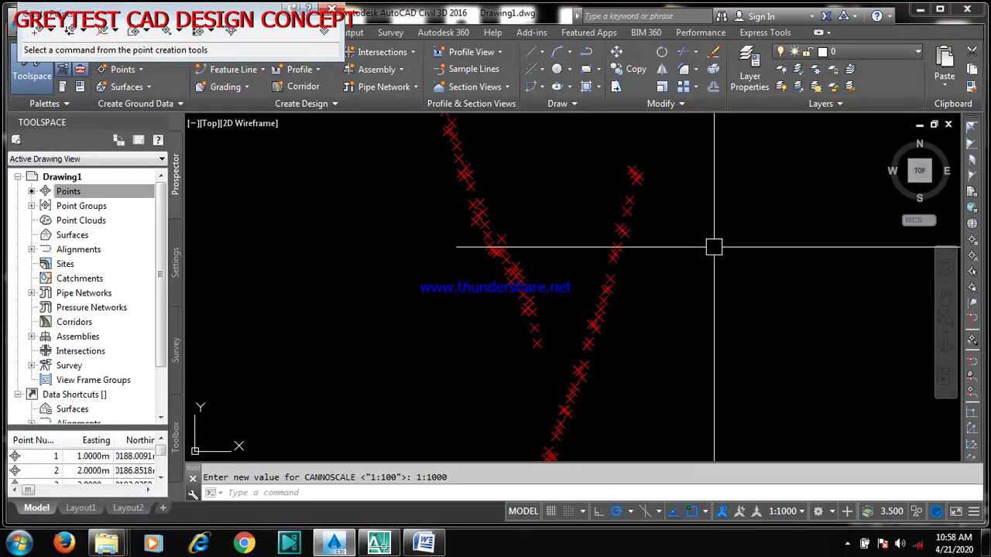